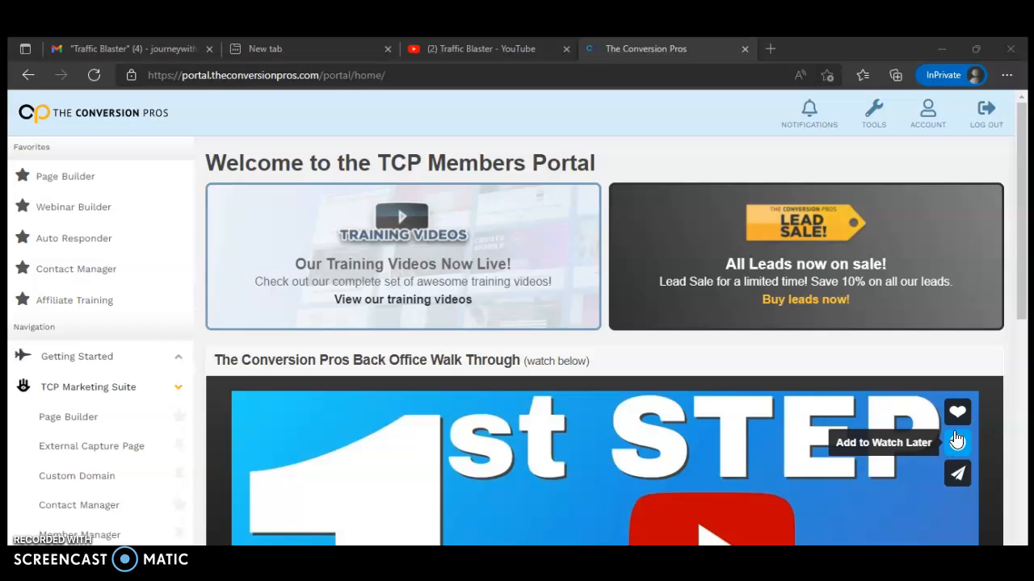
Open the Page Builder and start a new page from the Full See Through Opacity template.
left_click(70, 183)
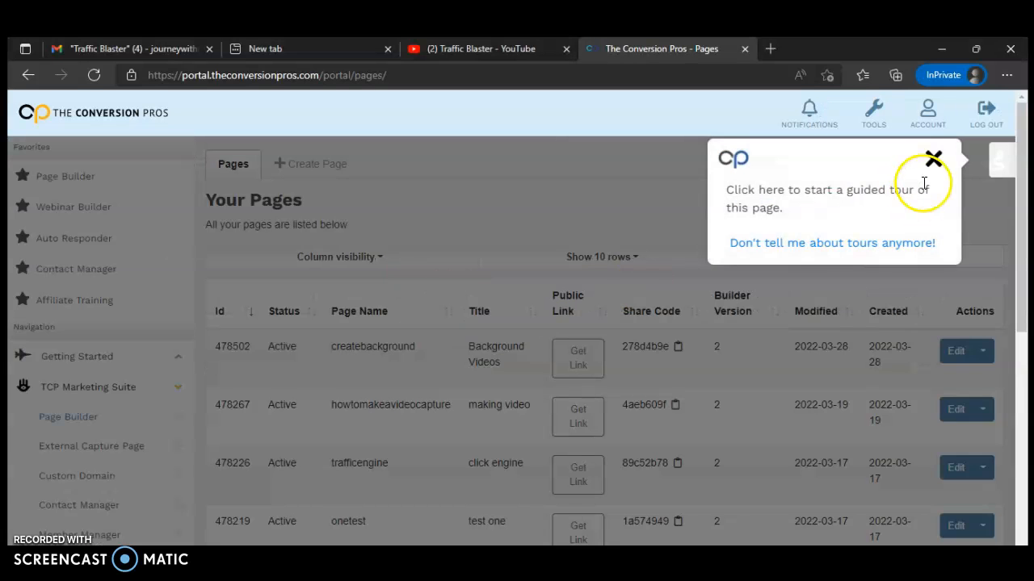
left_click(933, 158)
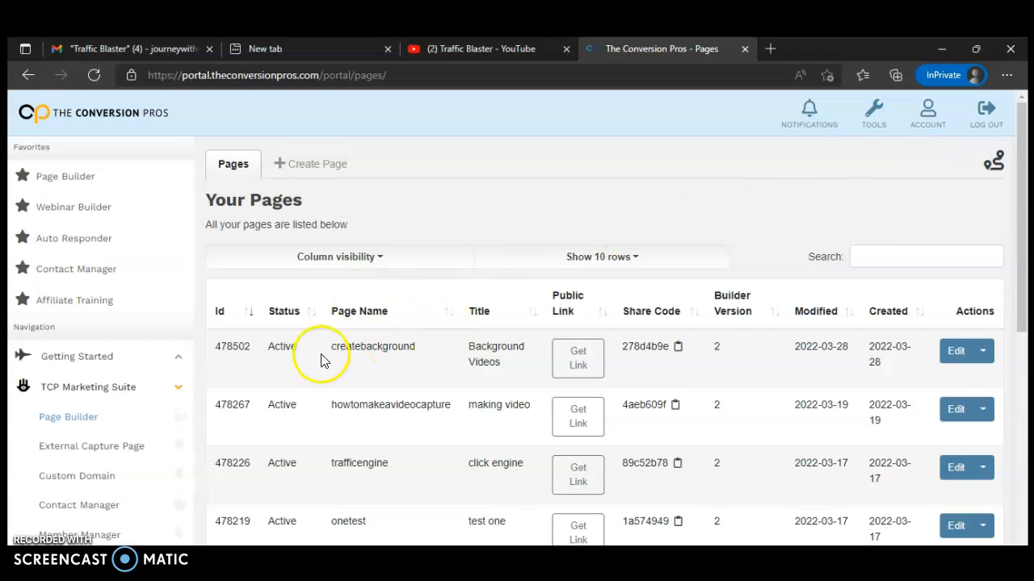
left_click(325, 166)
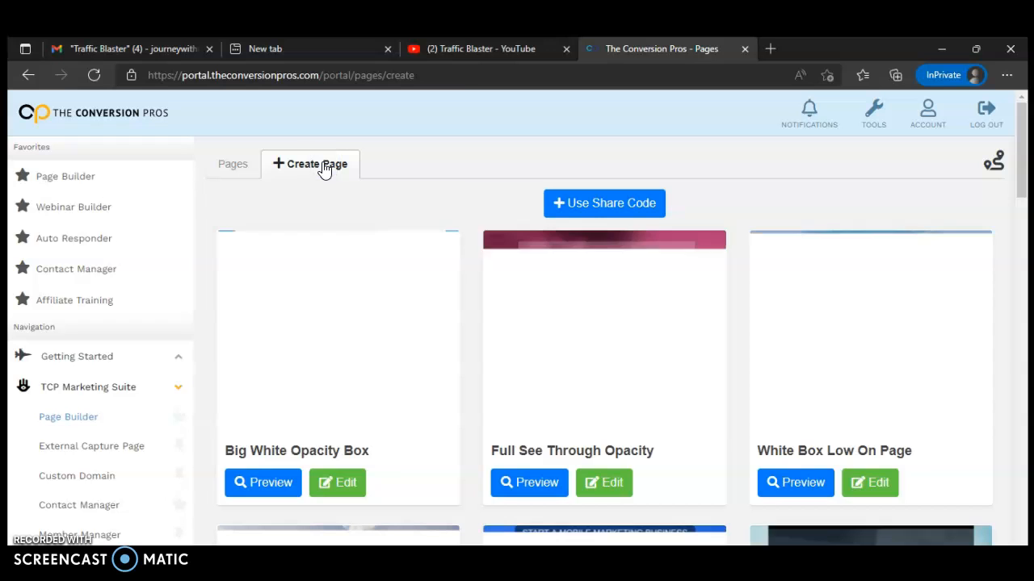
scroll(611, 438, "down", 1)
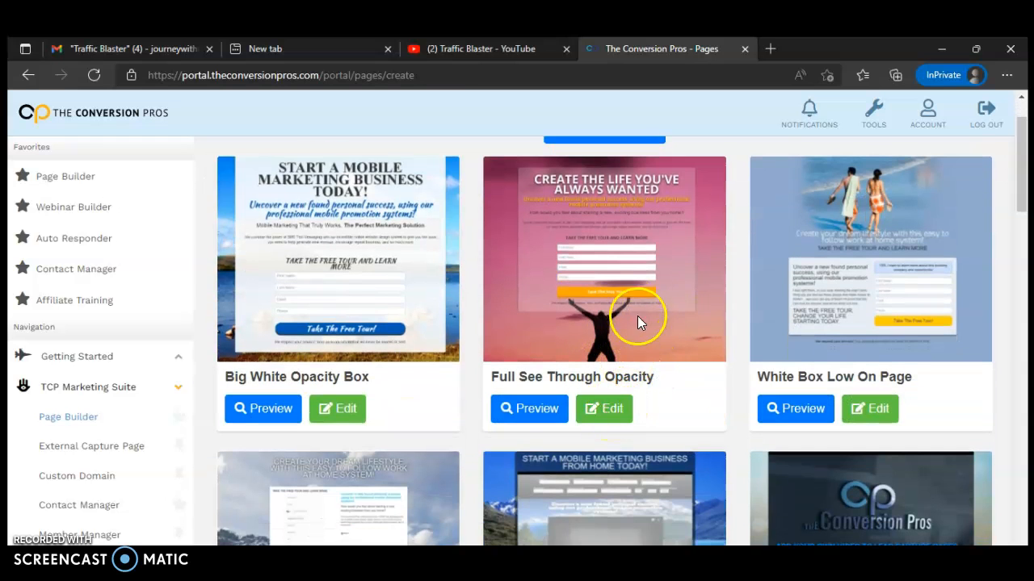
left_click(604, 409)
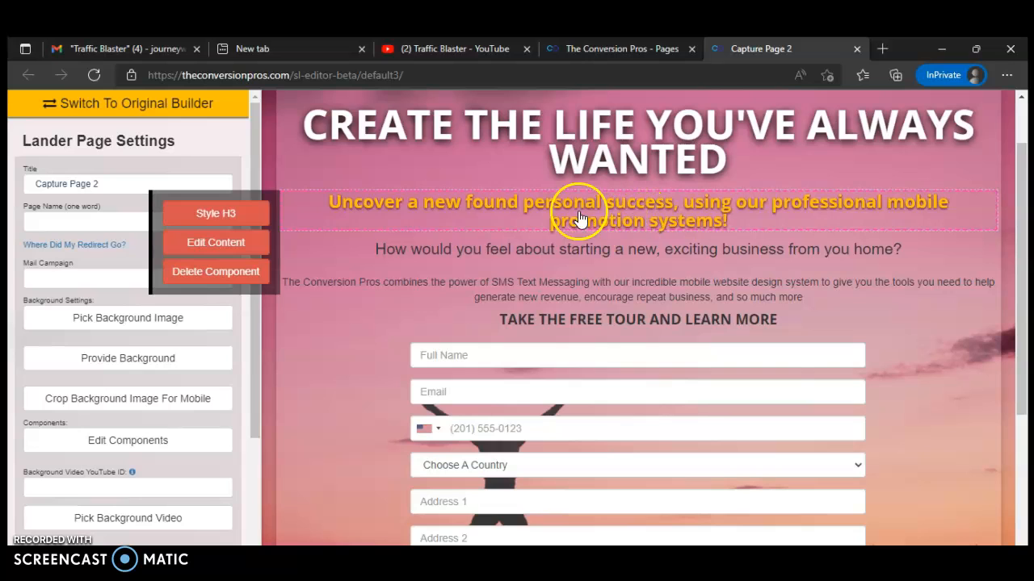
Delete the yellow subheading and the "How would you feel about starting a new, exciting business" line below the main heading.
left_click(199, 273)
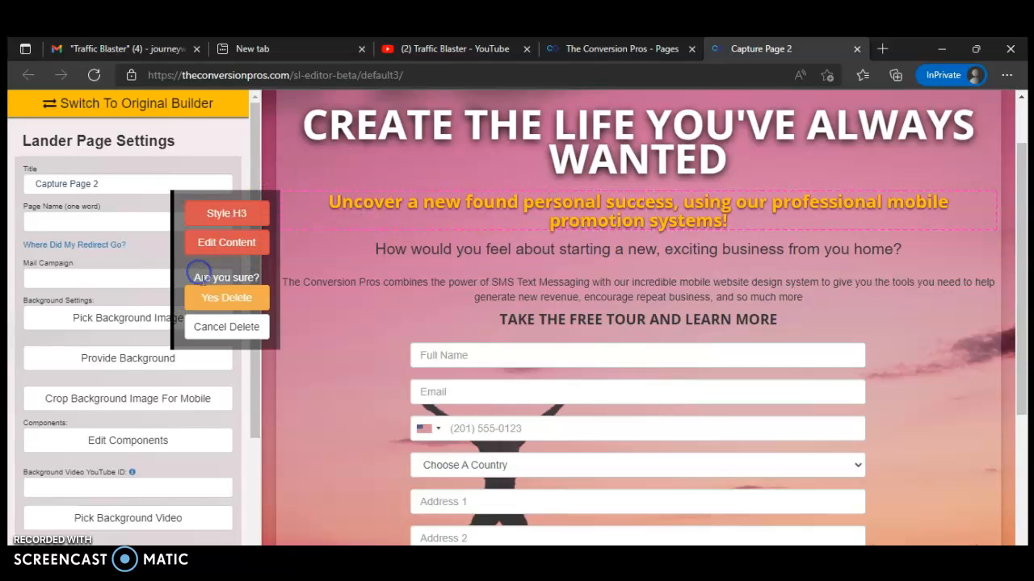
left_click(225, 299)
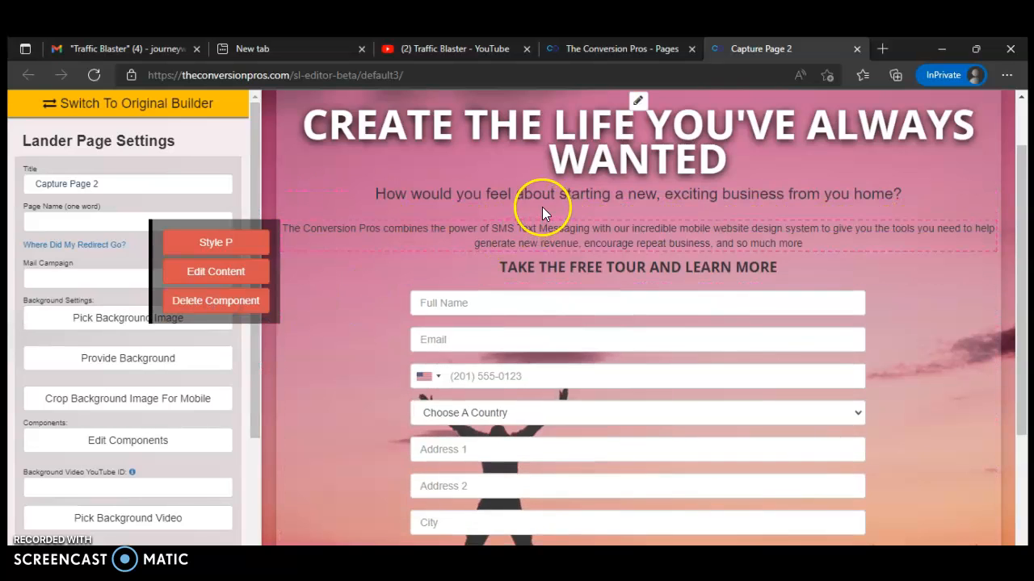
left_click(212, 269)
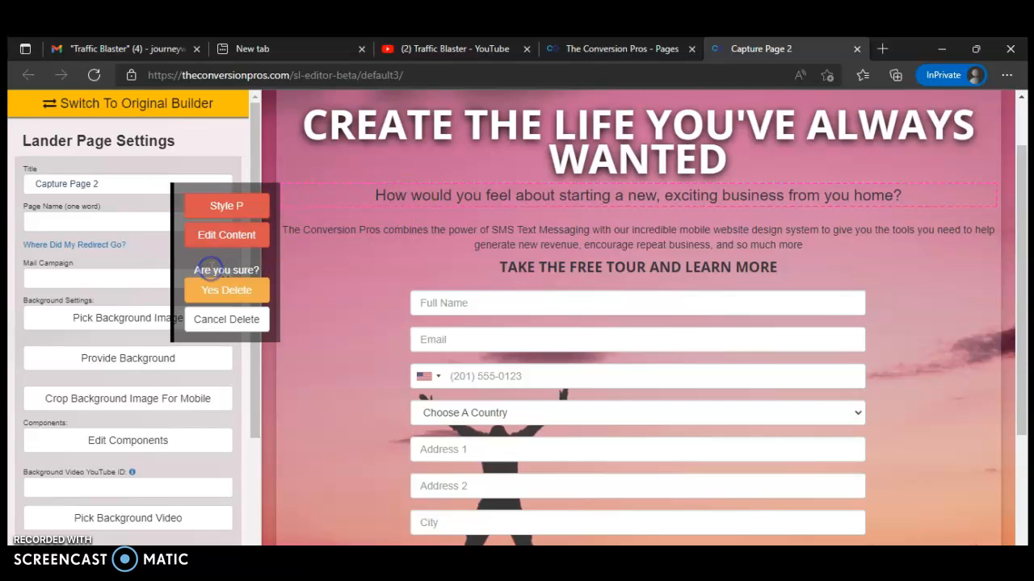
left_click(240, 291)
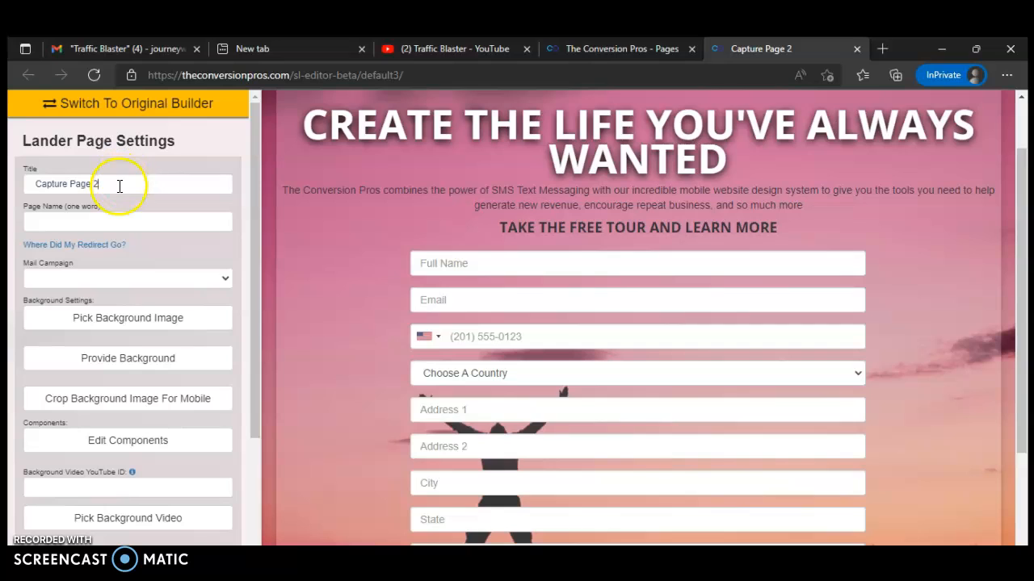
Set the lander page's title to "Creating A Form".
left_click_drag(127, 184, 24, 167)
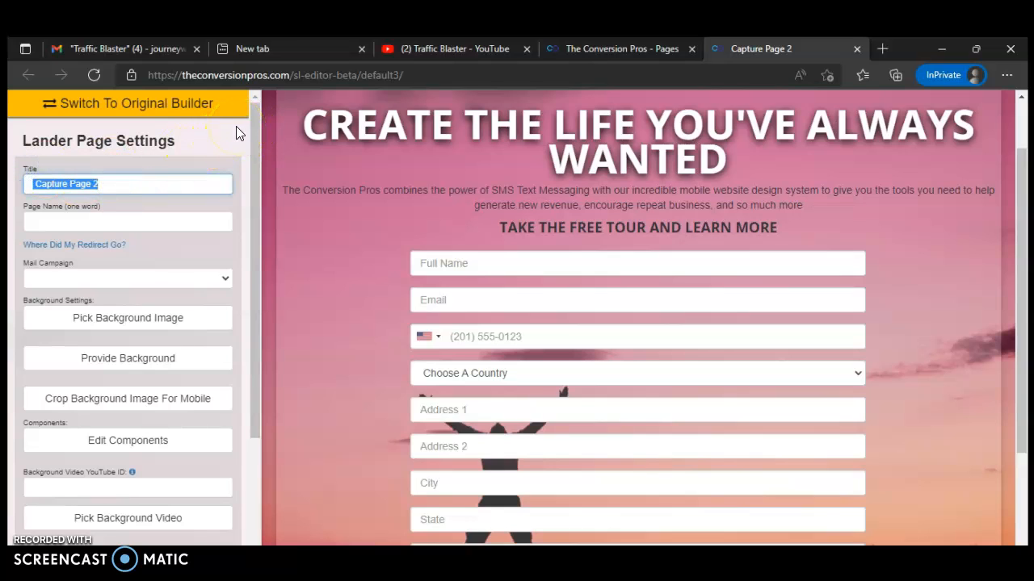
type("Creating A")
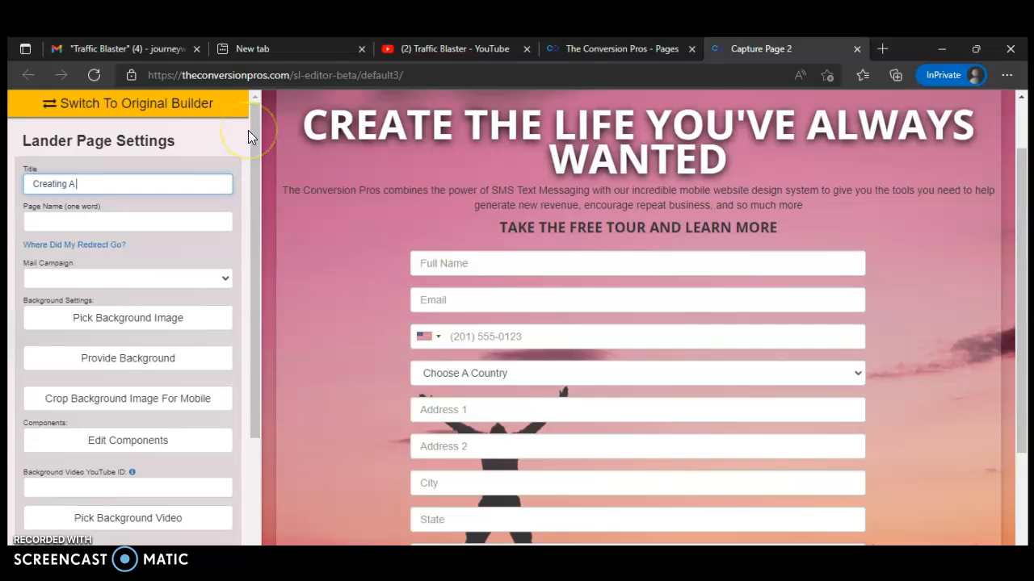
type("Form")
Set the page name to "capturepageform" and save the lander.
left_click(111, 222)
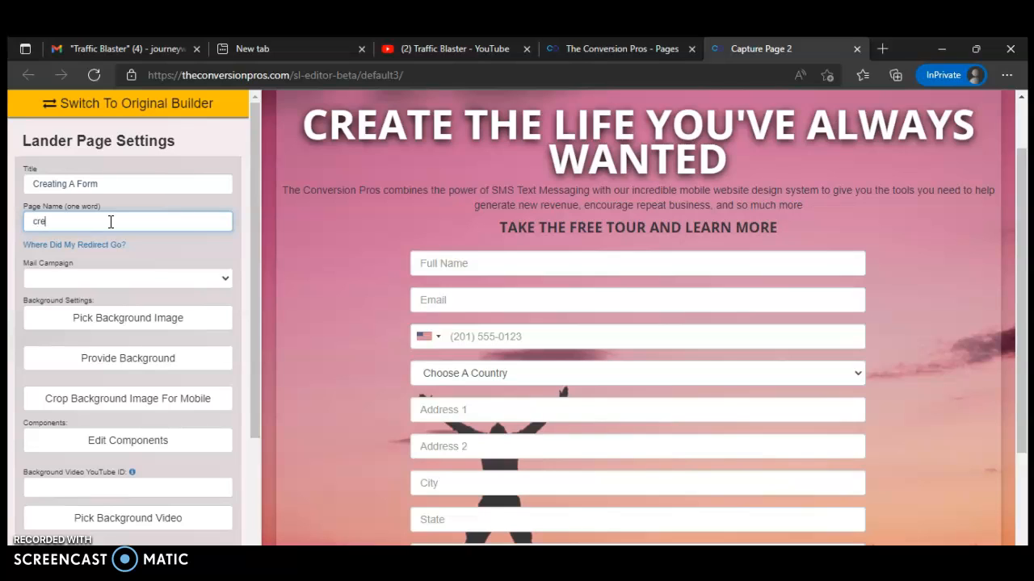
type("a")
key("BackSpace")
key("BackSpace")
type("1")
scroll(209, 387, "down", 5)
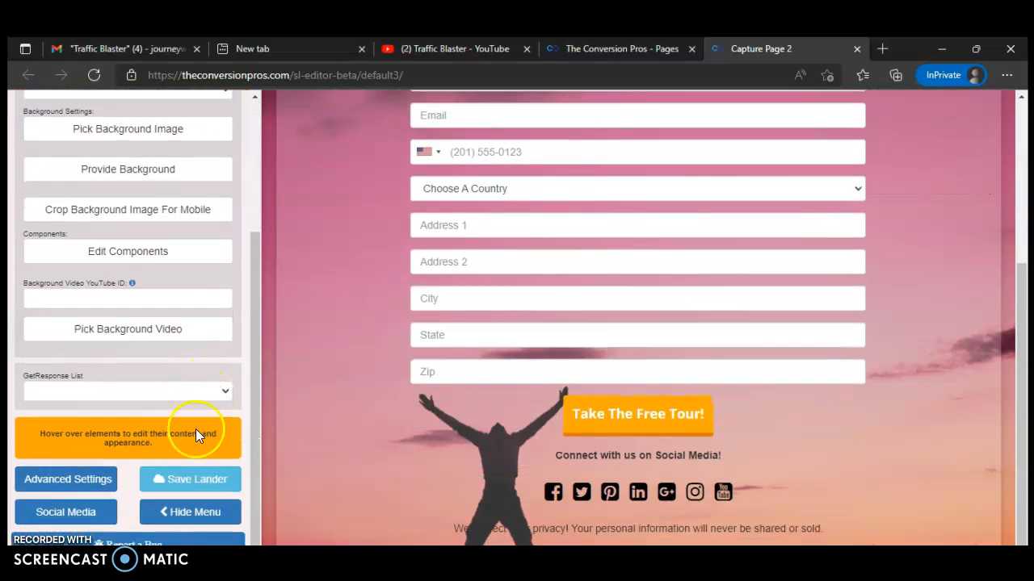
left_click(196, 485)
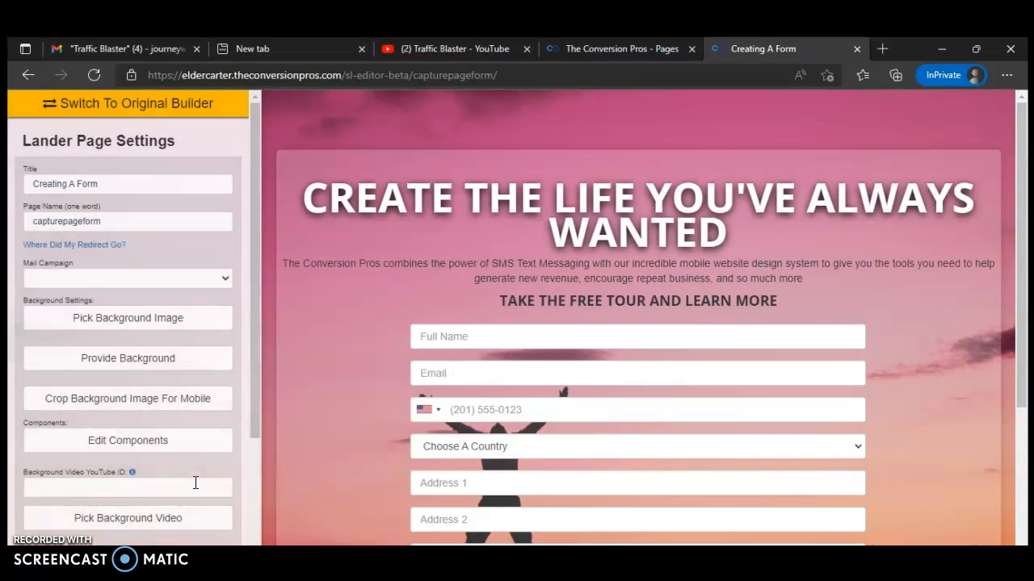
left_click(301, 355)
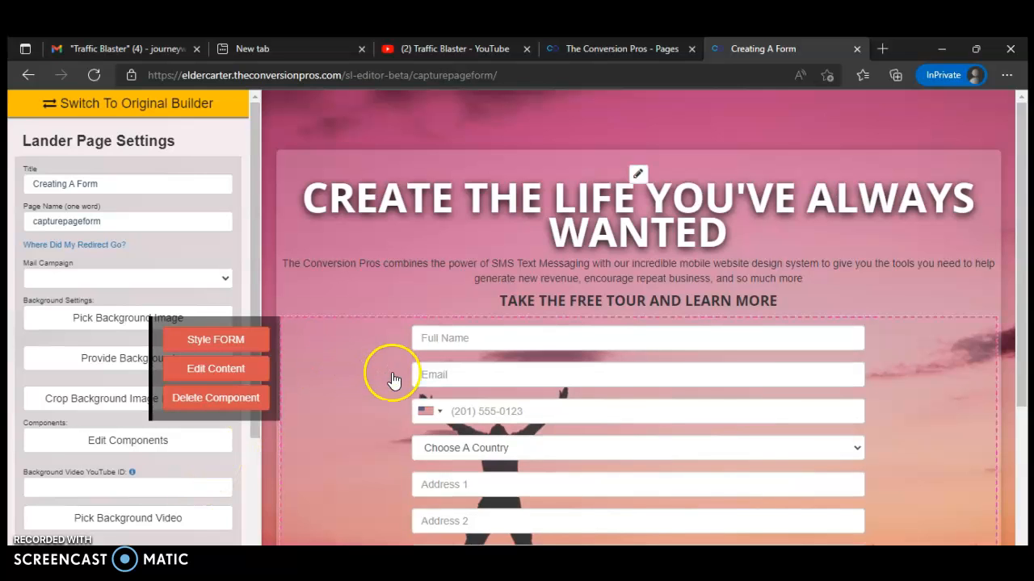
scroll(521, 332, "down", 1)
scroll(521, 331, "down", 2)
scroll(526, 323, "up", 3)
left_click(490, 184)
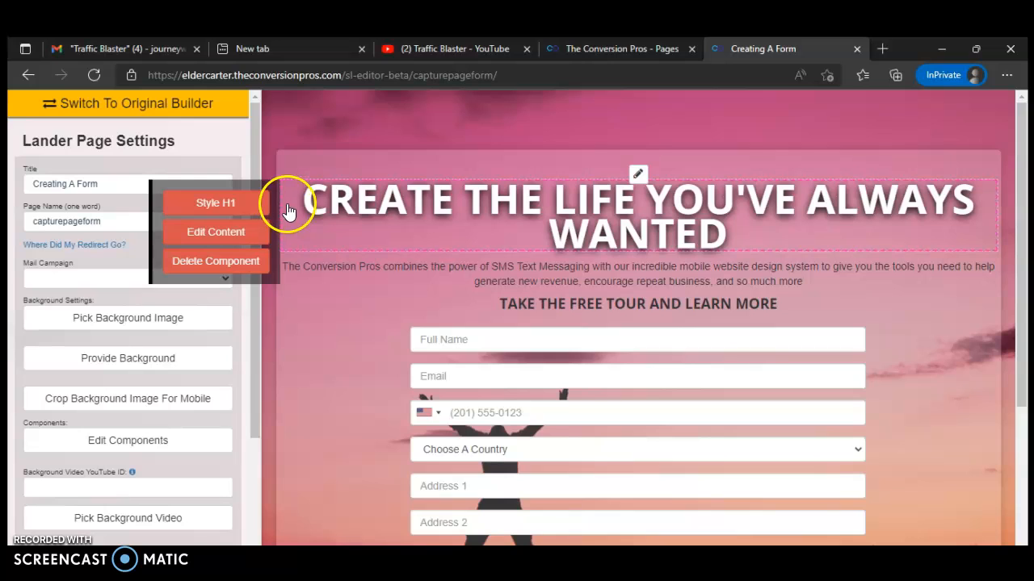
left_click_drag(288, 212, 780, 243)
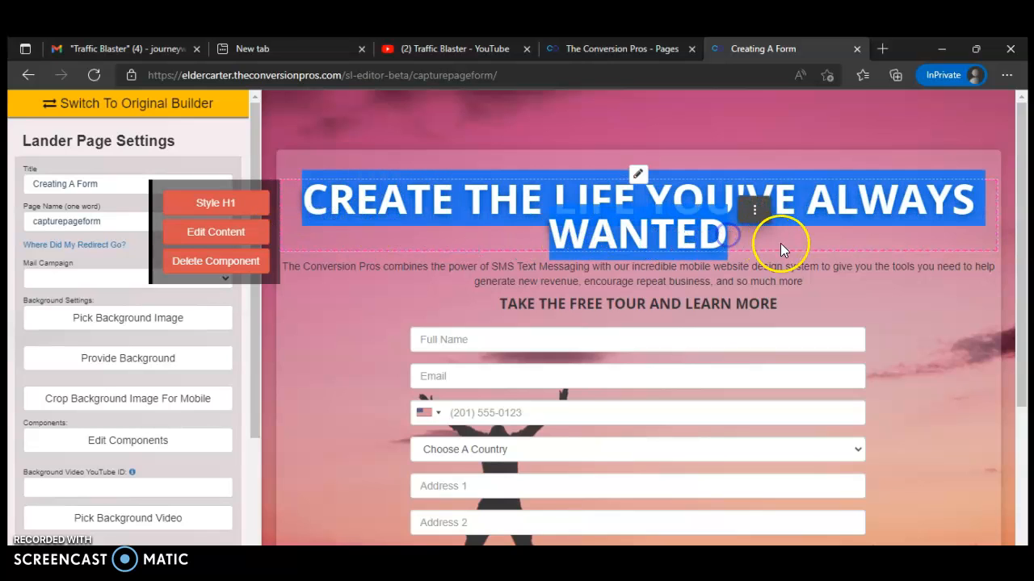
left_click(848, 269)
left_click(627, 256)
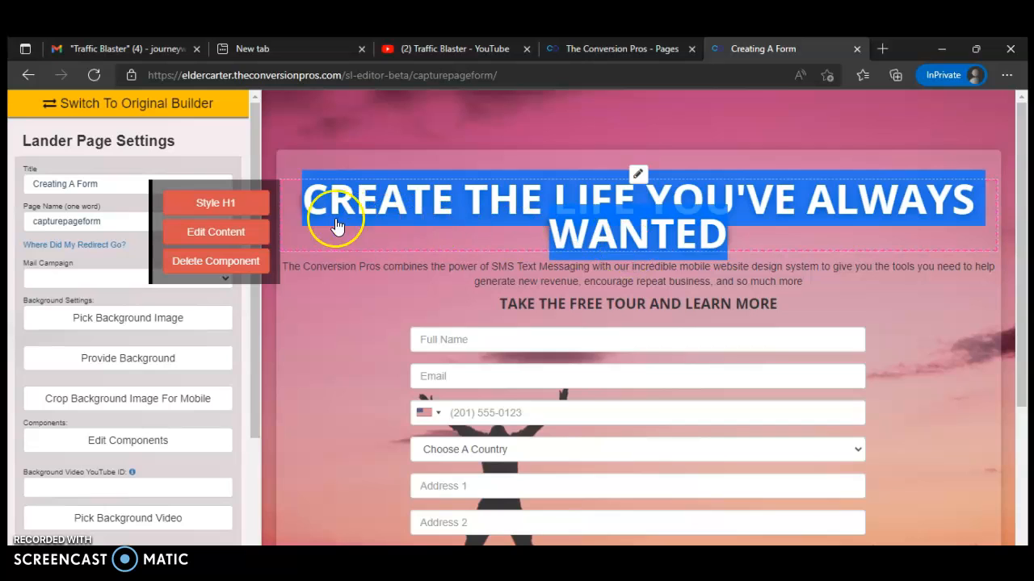
left_click(232, 236)
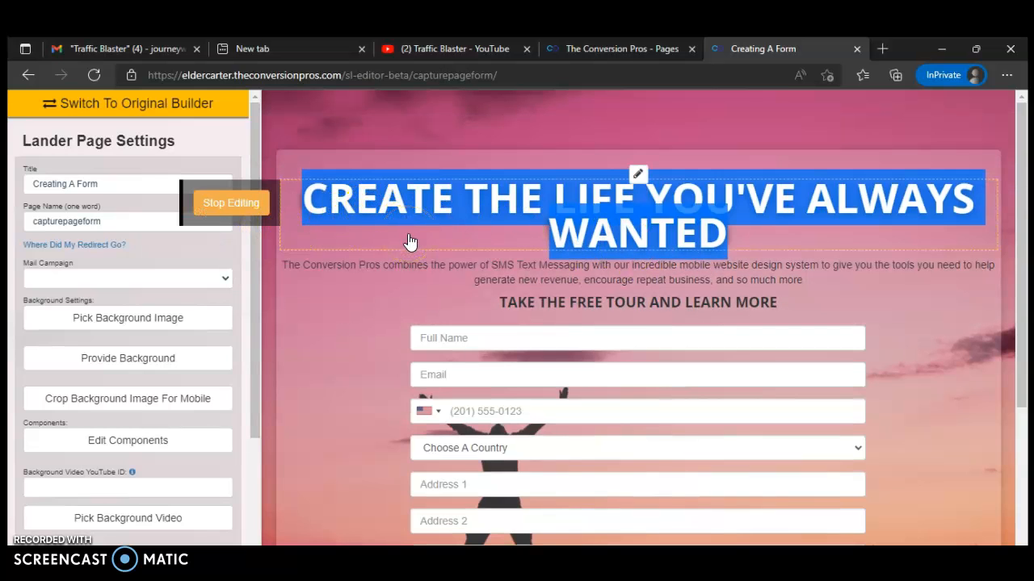
left_click(402, 238)
left_click(230, 205)
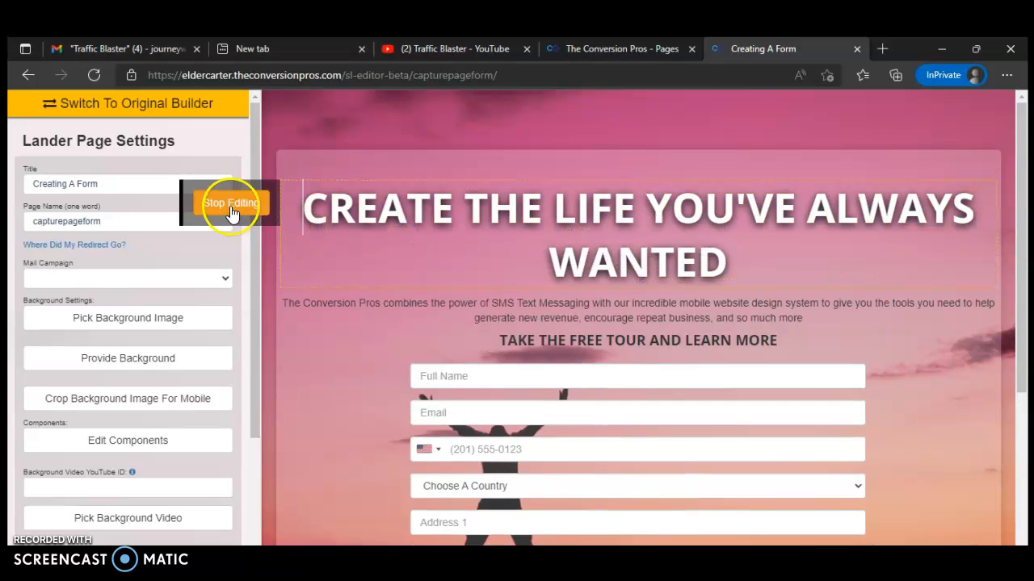
Replace the main heading's text with "HOW TO CREATE A FORM PAGE AND PLACE A BUTTON INSIDE" and finish editing it.
left_click(225, 234)
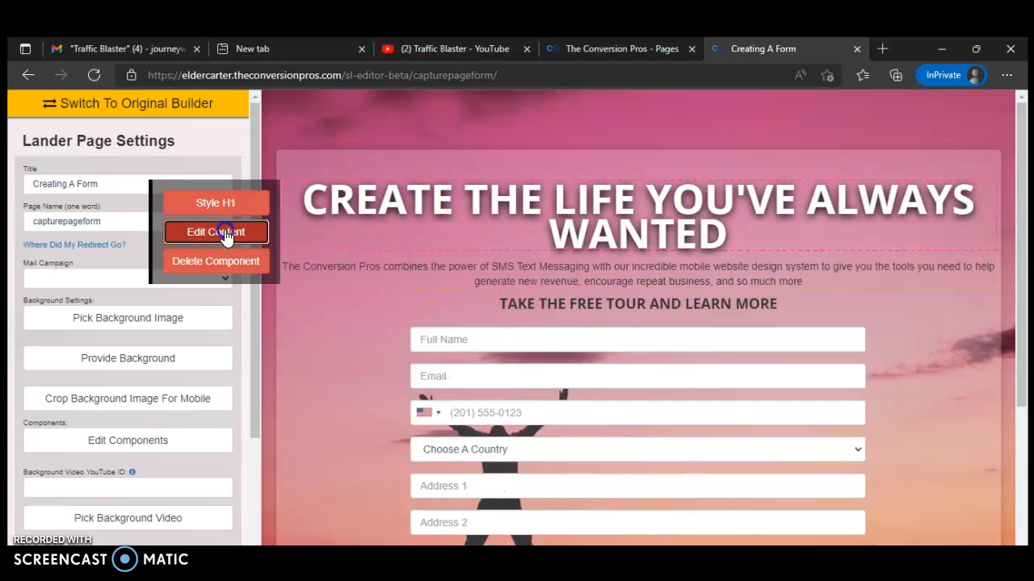
left_click_drag(302, 214, 402, 233)
left_click_drag(403, 233, 696, 257)
left_click(726, 259)
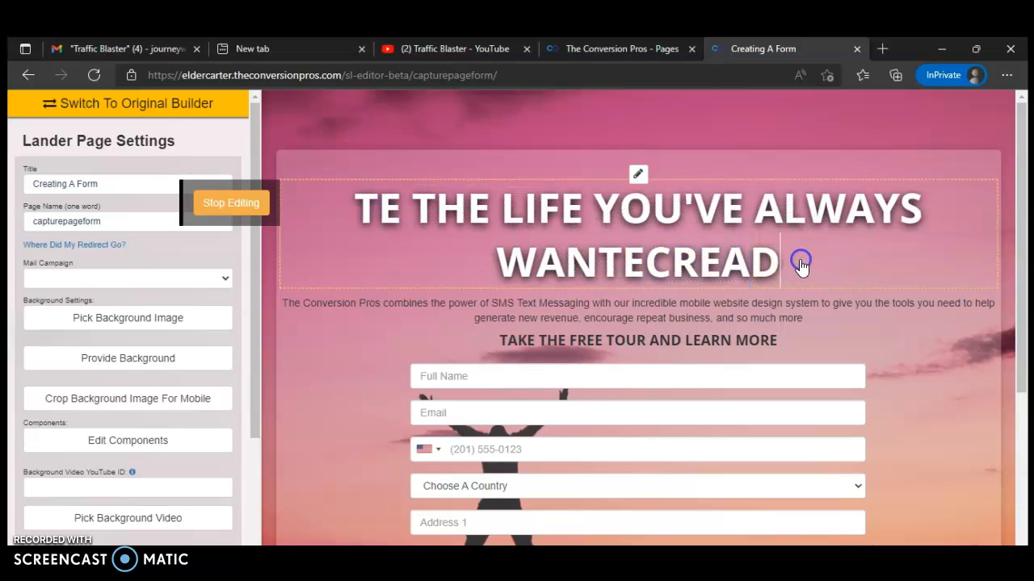
triple_click(725, 257)
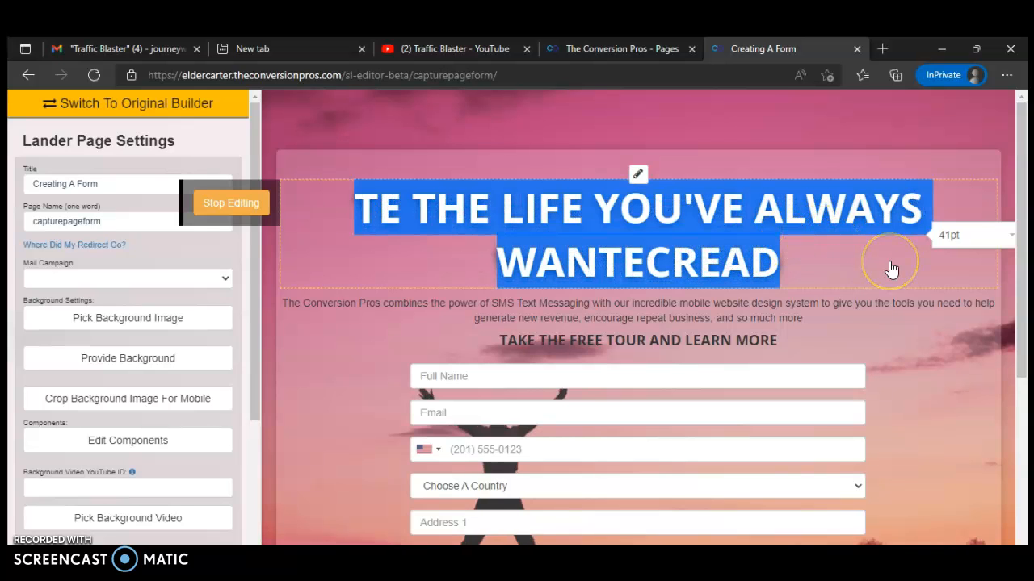
type("HOW TO CREAT")
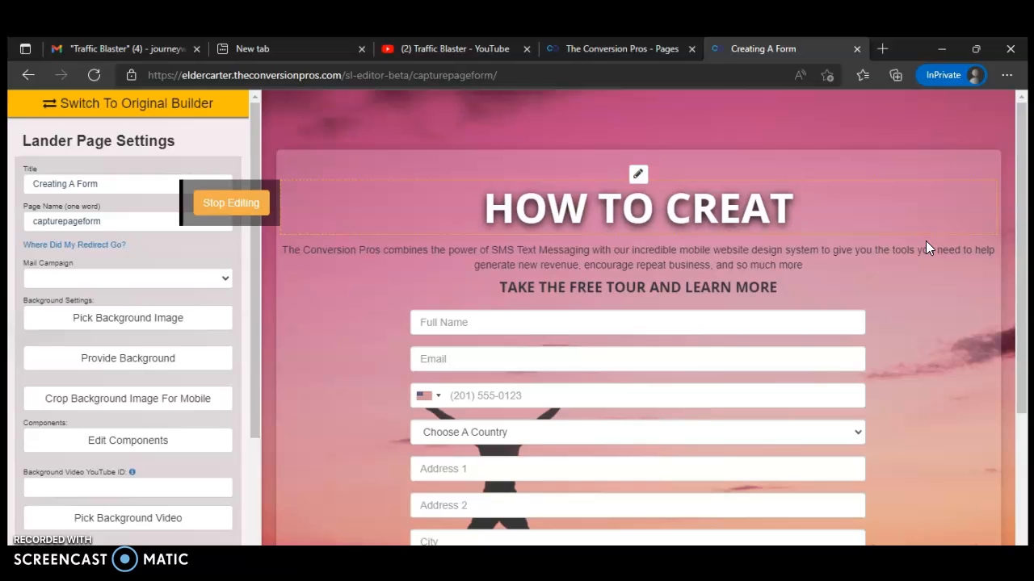
type("E A FORM")
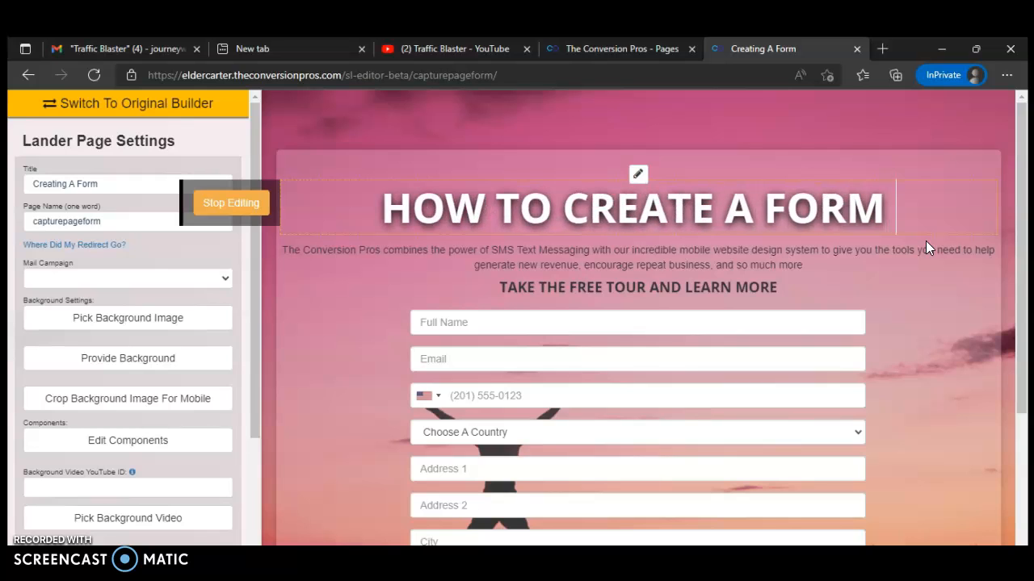
type(" PAGE AND PLACE A BUTTON INSIDE")
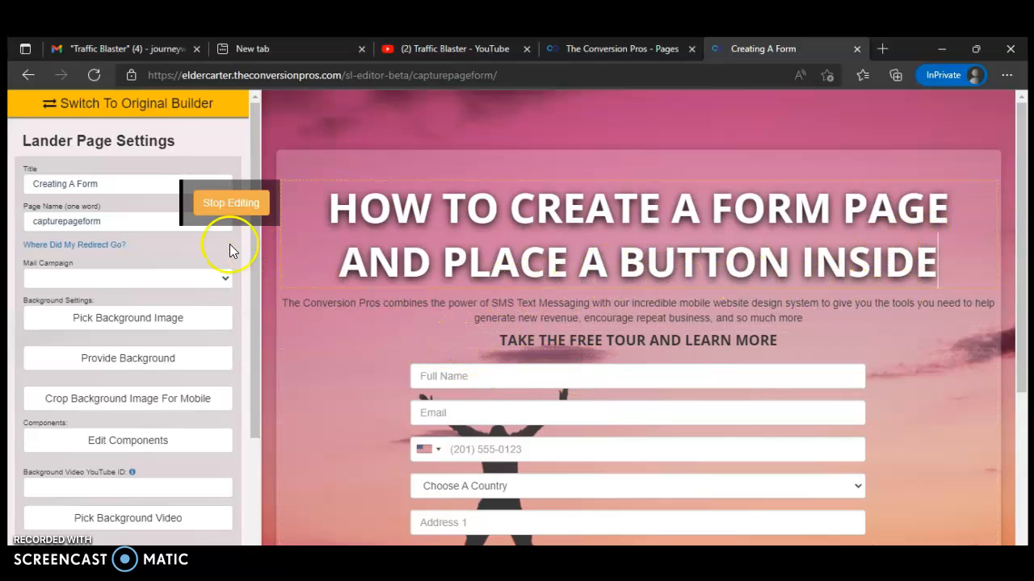
left_click(226, 211)
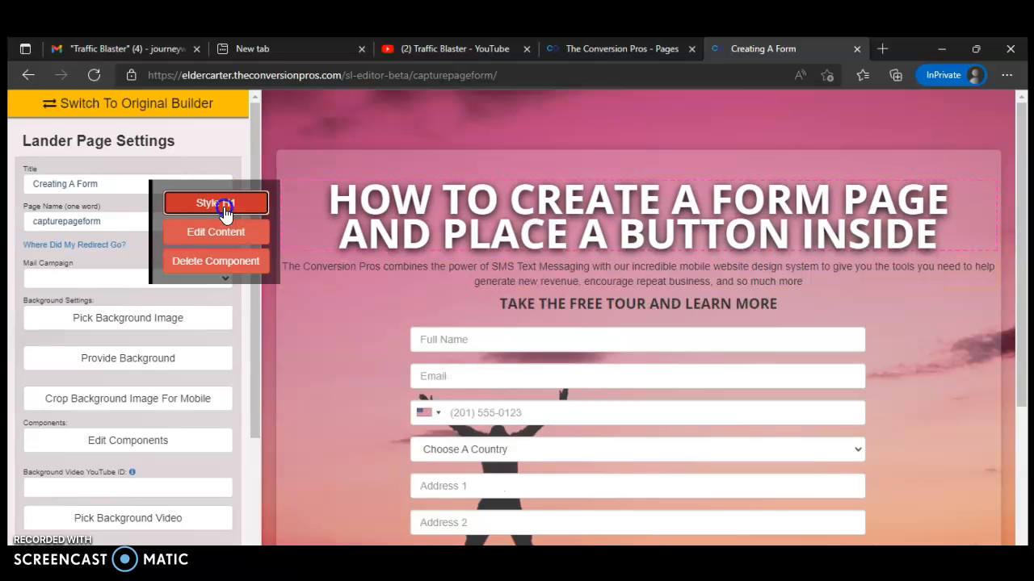
Save the lander with the rewritten heading.
scroll(250, 291, "down", 2)
scroll(257, 323, "down", 5)
left_click(187, 481)
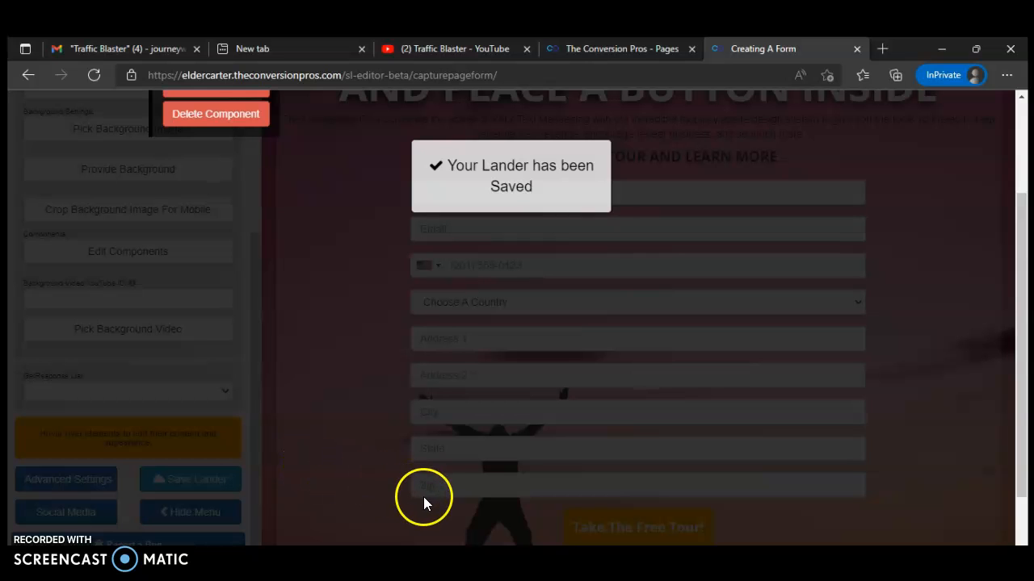
Delete the Conversion Pros description paragraph and the "TAKE THE FREE TOUR AND LEARN MORE" subheading above the form.
scroll(428, 495, "up", 4)
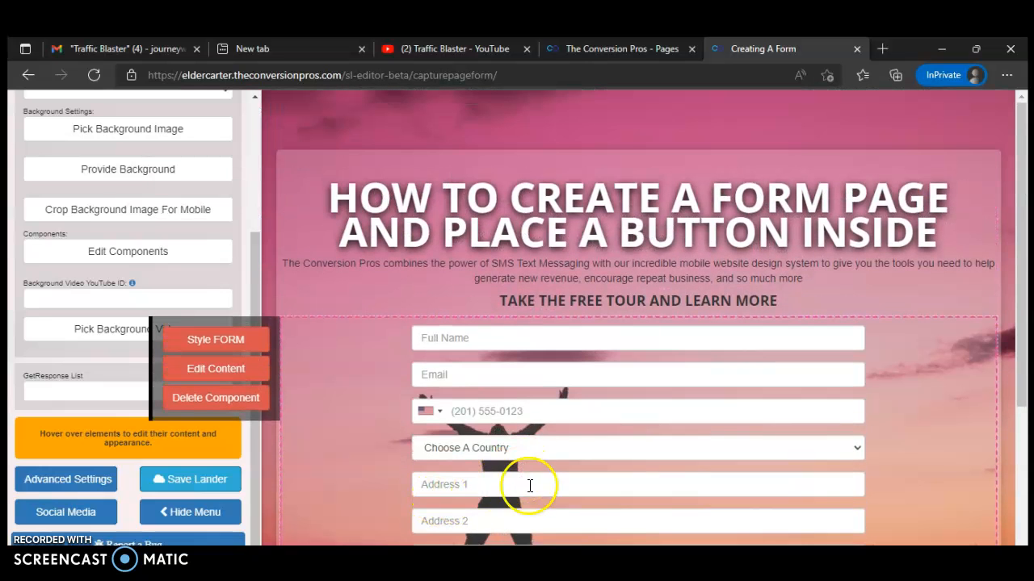
scroll(538, 406, "down", 1)
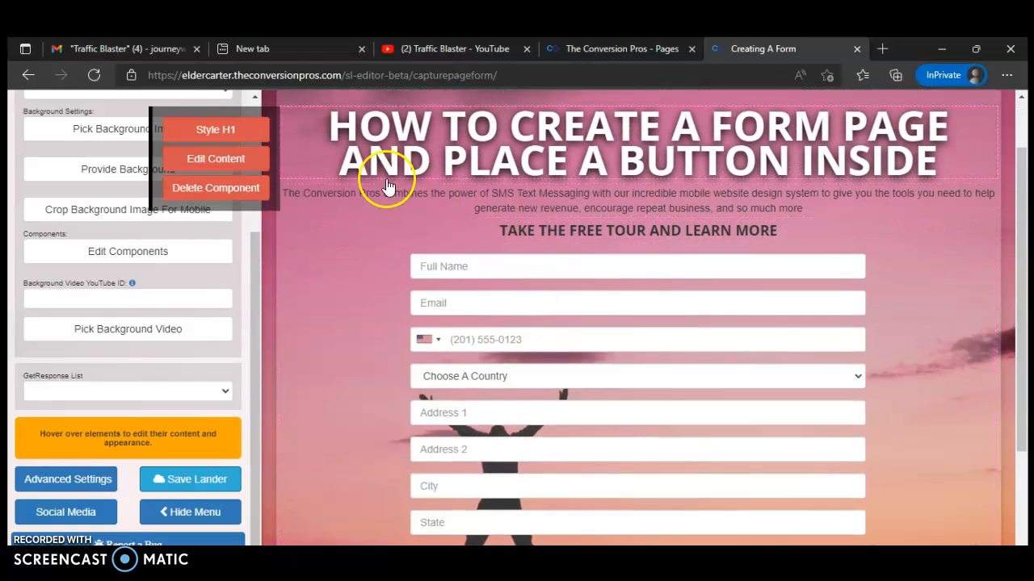
mouse_move(351, 207)
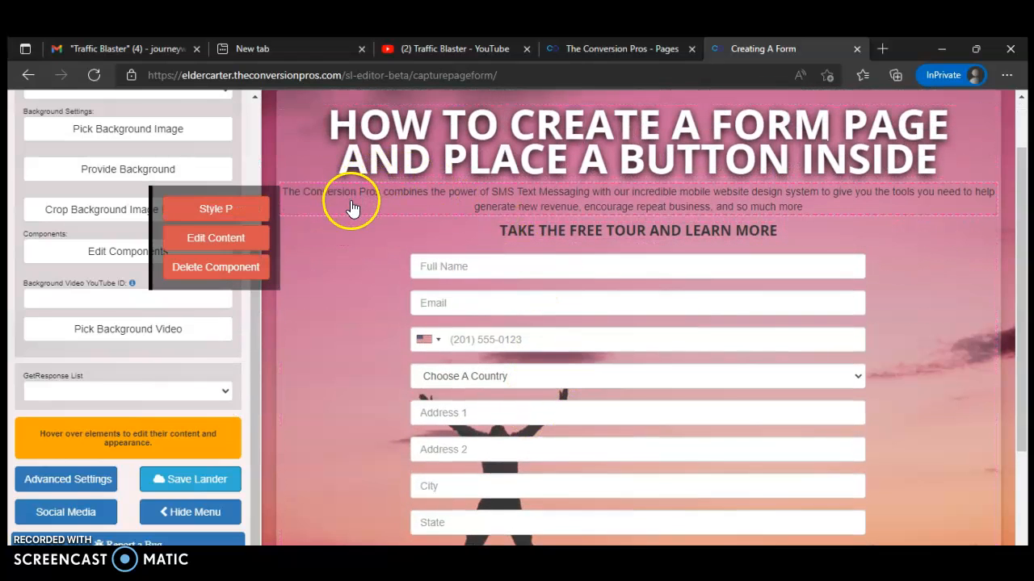
left_click(212, 277)
left_click(242, 288)
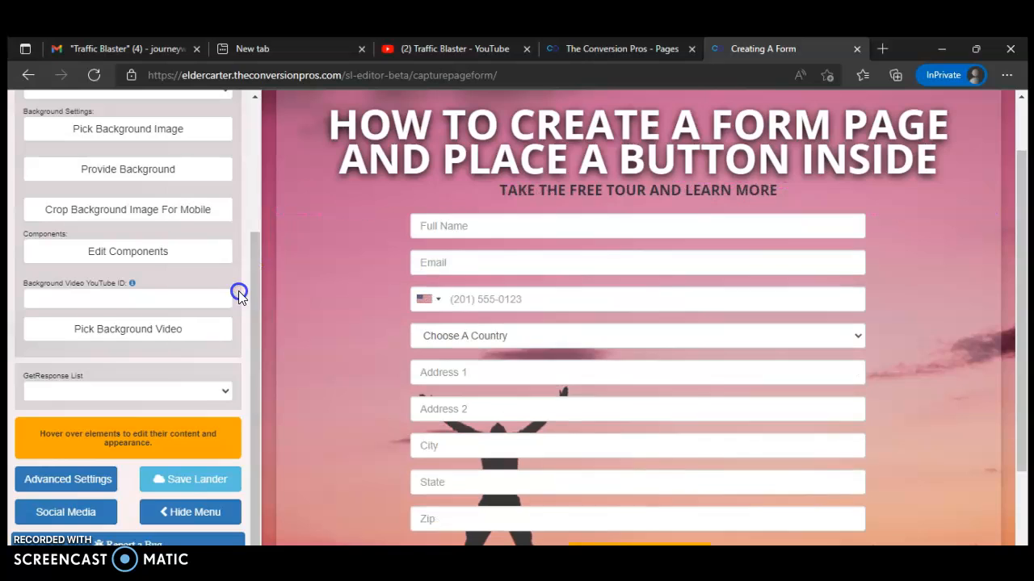
mouse_move(502, 190)
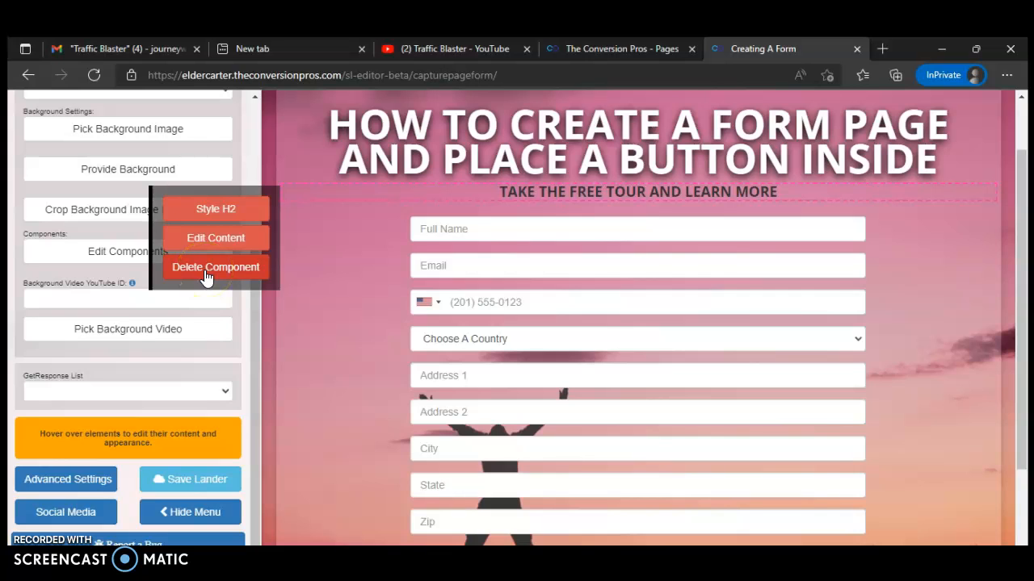
left_click(206, 275)
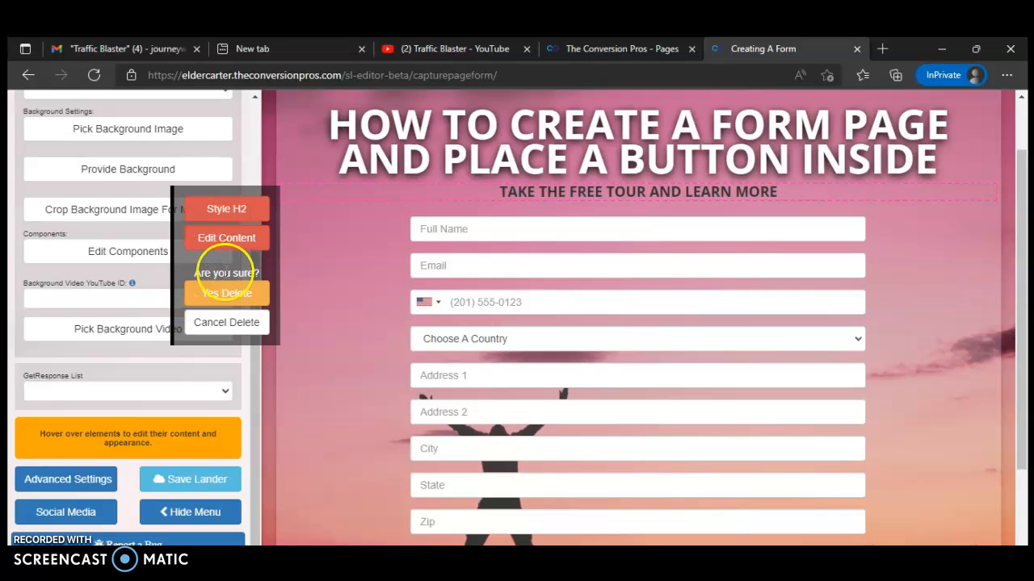
left_click(231, 293)
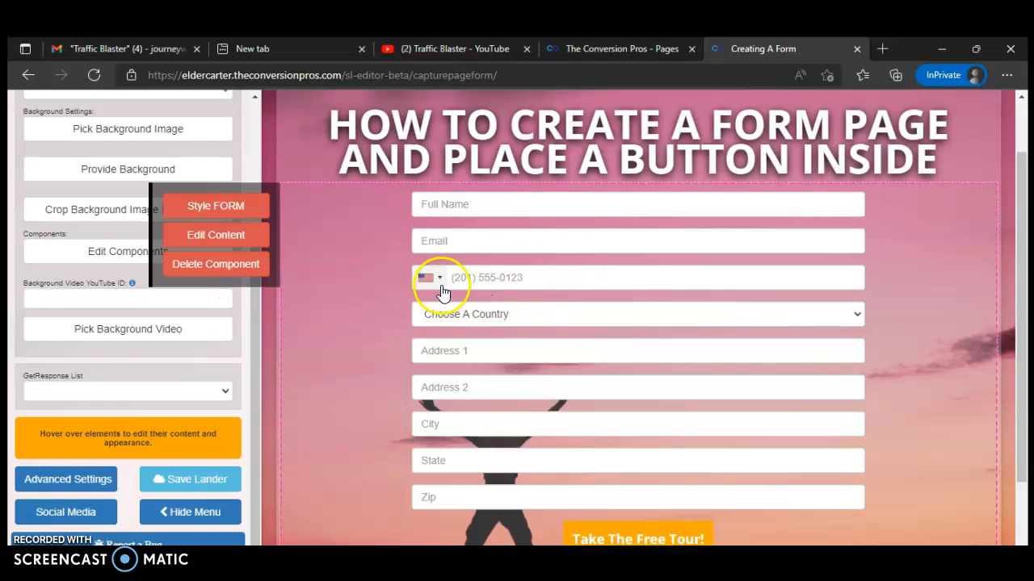
Delete the sign-up form and the "Connect with us on Social Media!" block below the main heading.
left_click(216, 271)
left_click(230, 292)
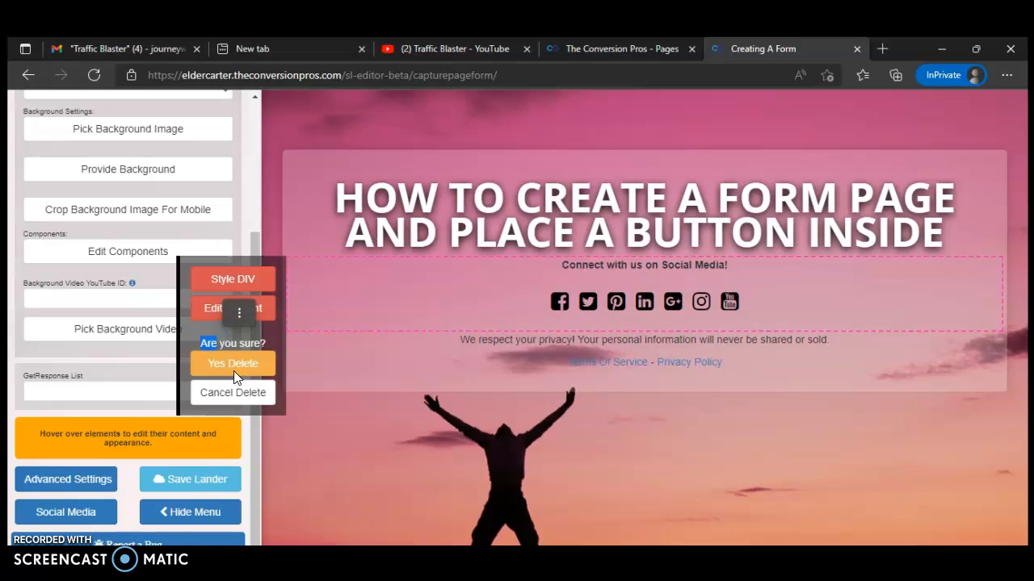
left_click(233, 368)
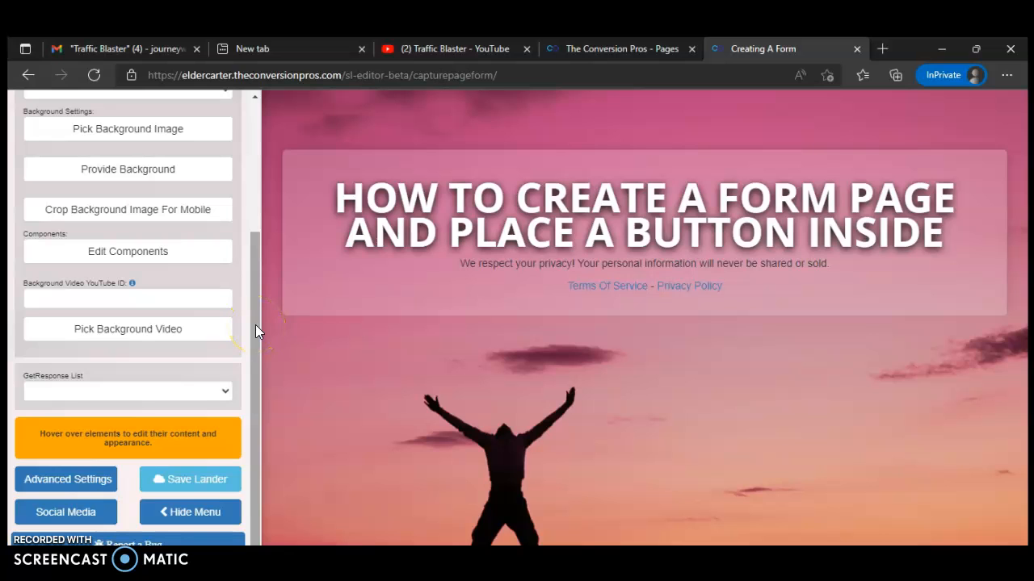
Open the background image library for the lander and go into its Fire category.
left_click_drag(255, 325, 256, 281)
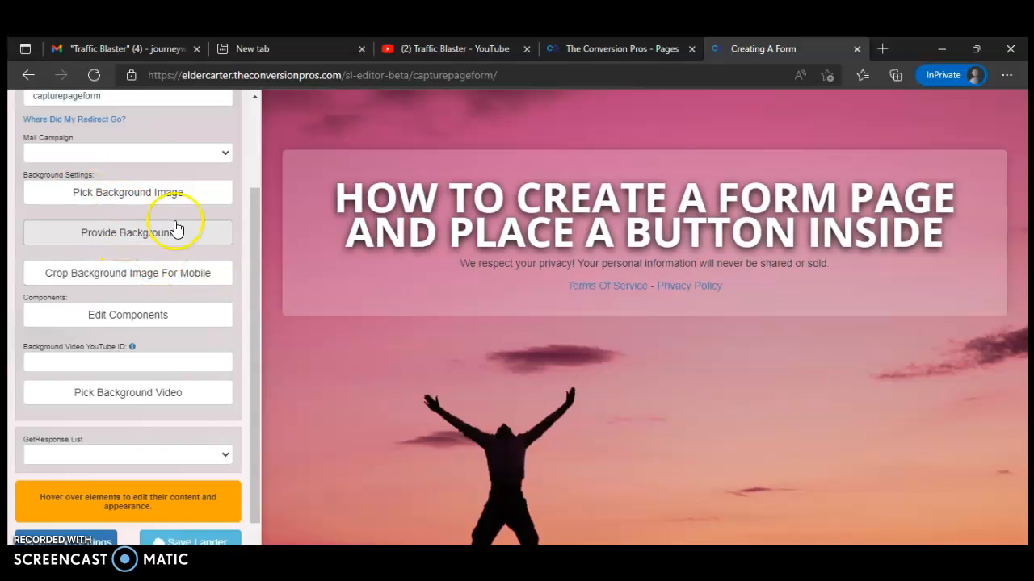
scroll(146, 223, "up", 3)
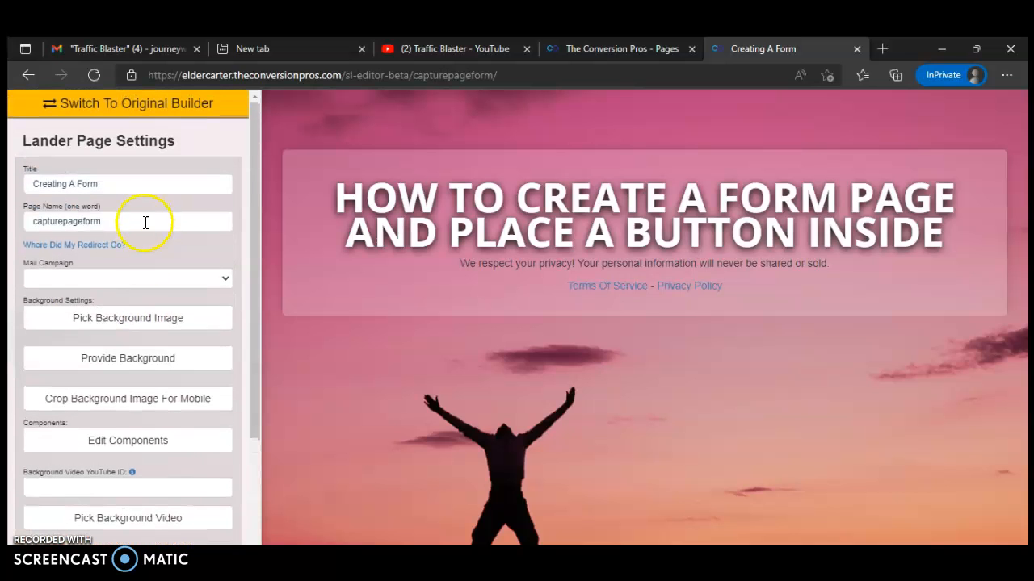
left_click(138, 322)
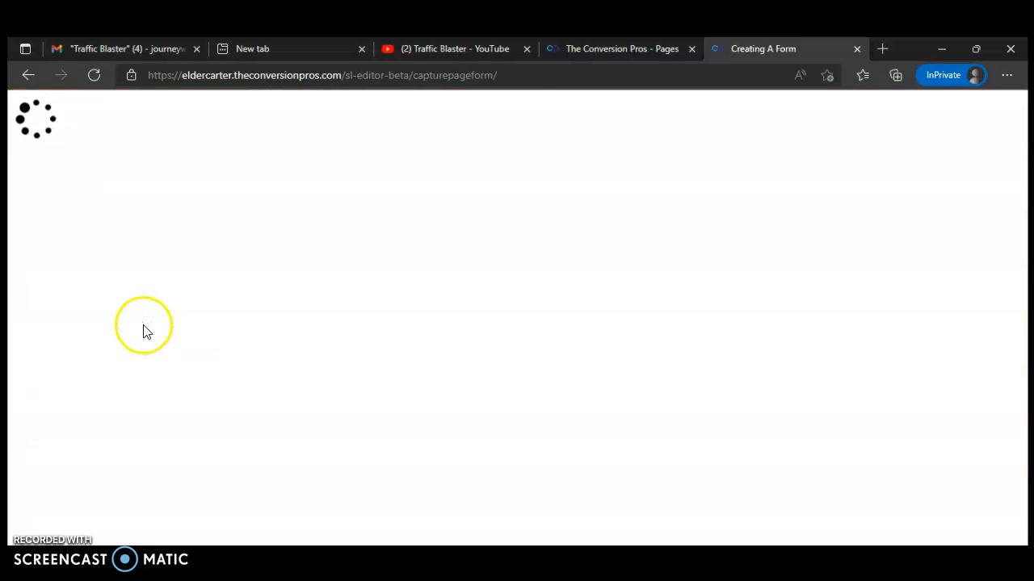
scroll(405, 358, "down", 1)
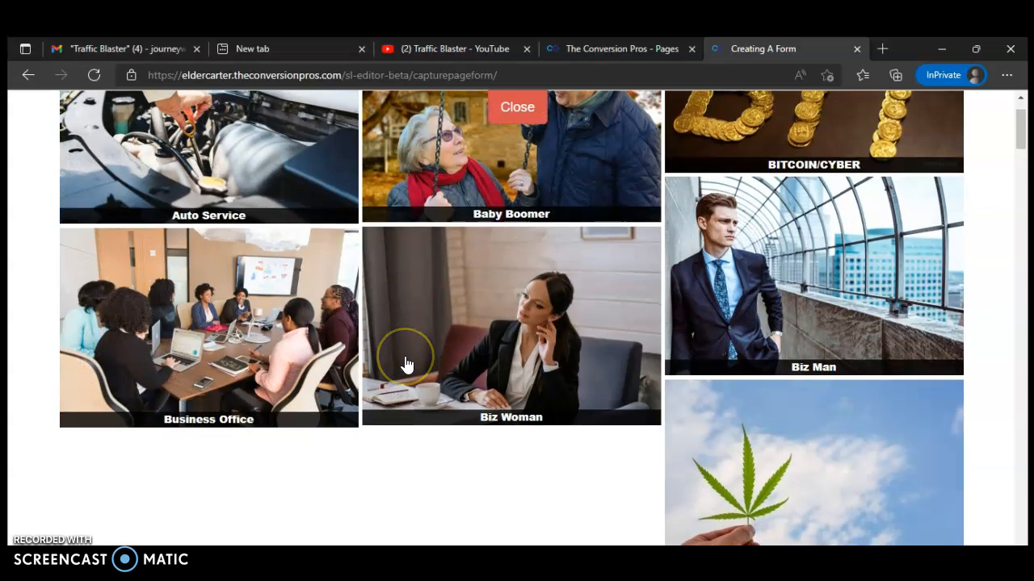
scroll(406, 365, "down", 3)
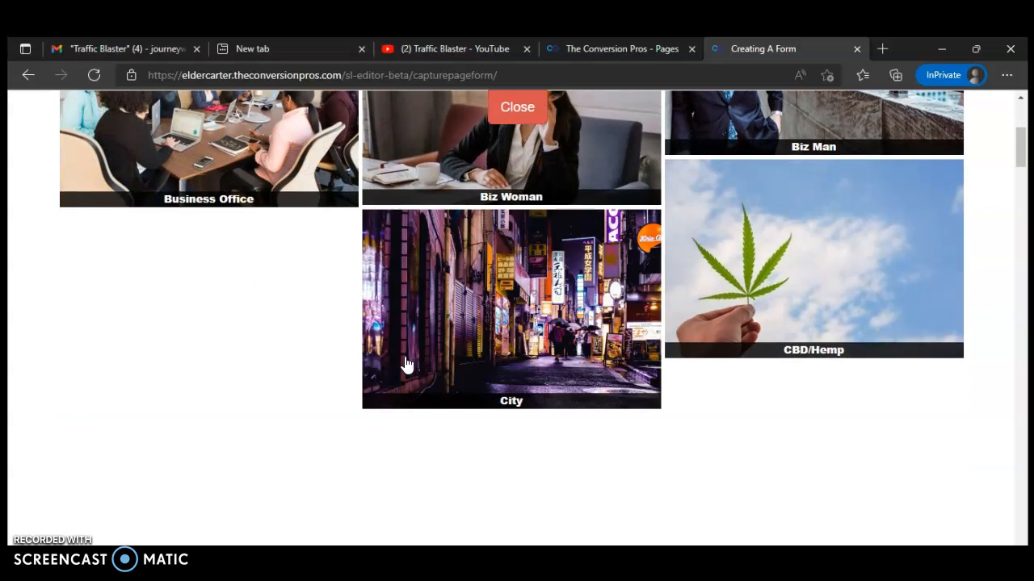
scroll(406, 363, "down", 2)
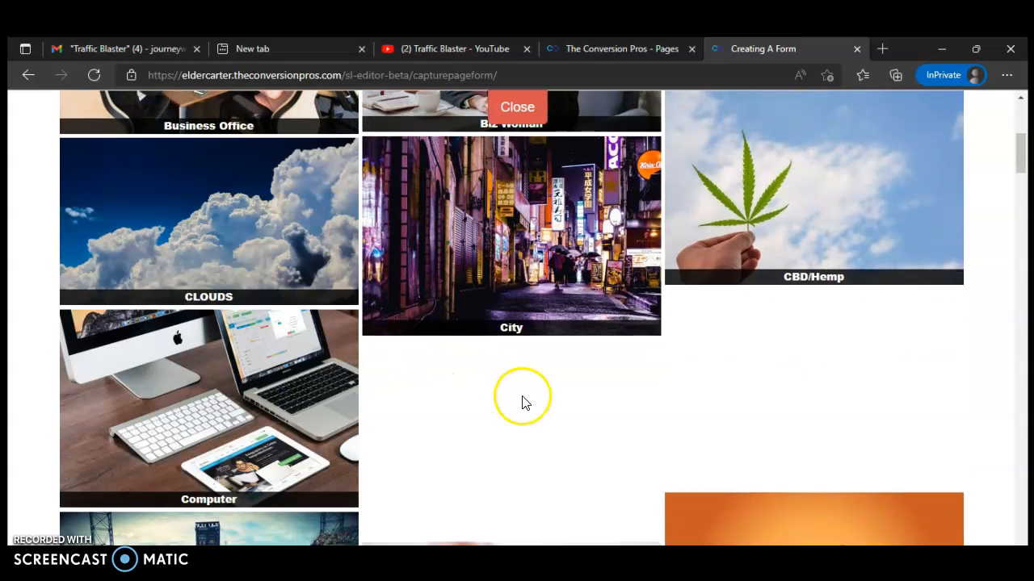
scroll(522, 403, "down", 2)
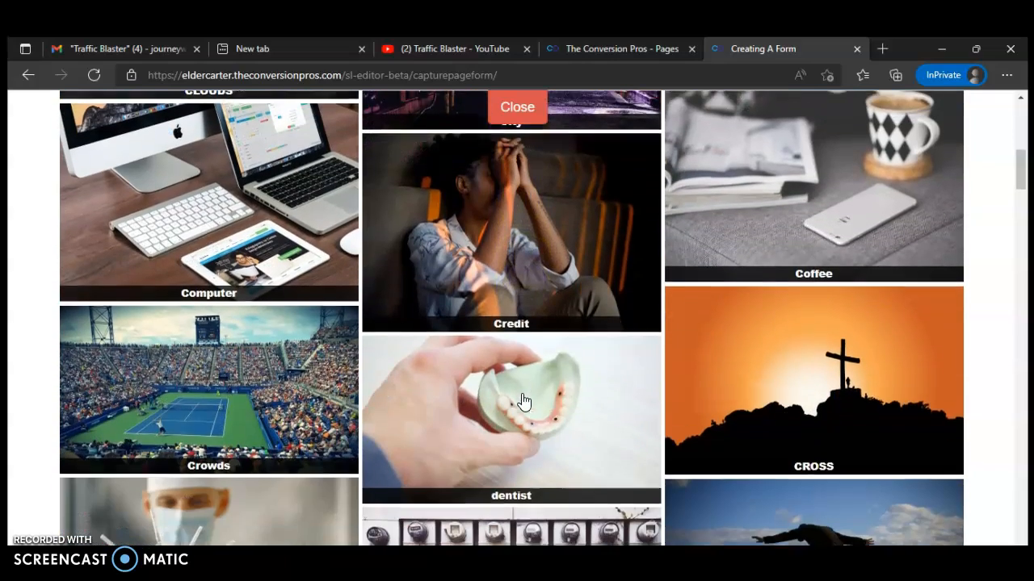
scroll(523, 402, "down", 3)
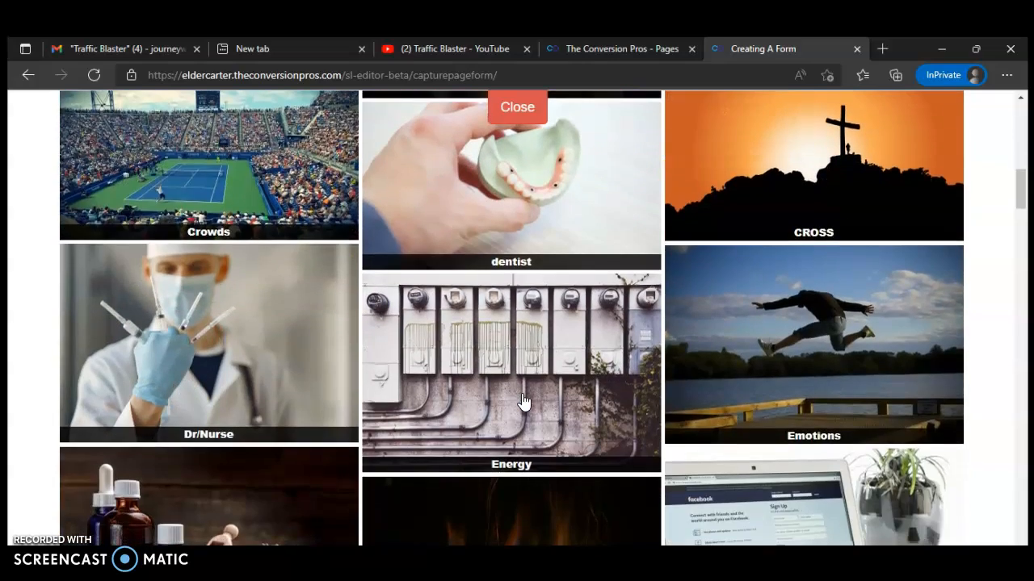
scroll(523, 402, "down", 3)
scroll(523, 401, "down", 1)
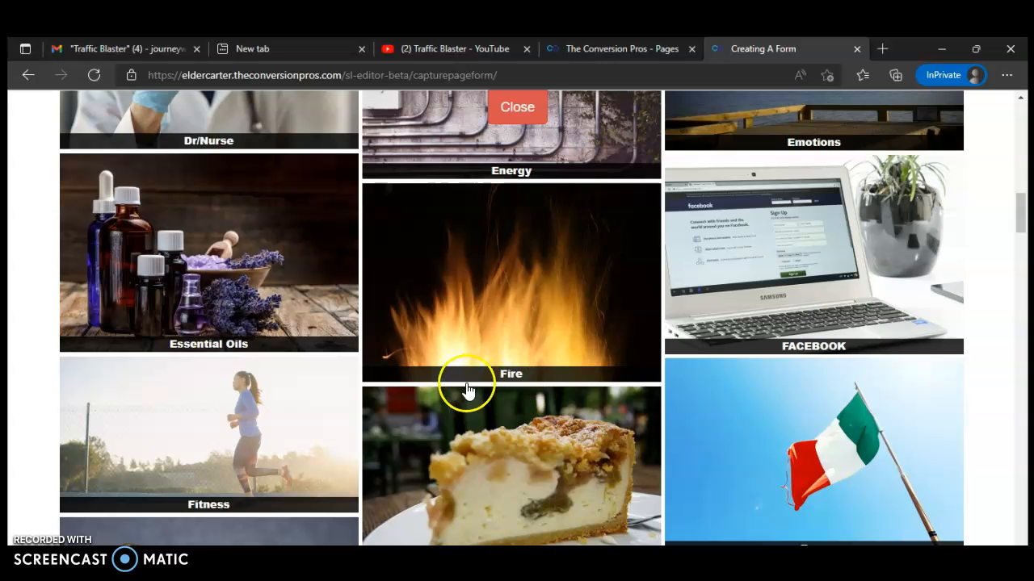
scroll(456, 386, "down", 1)
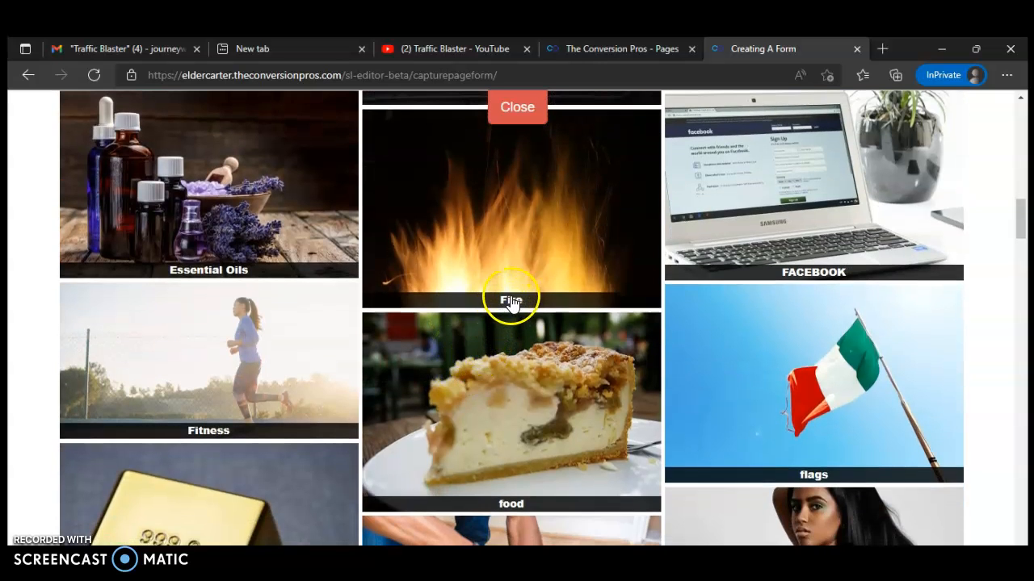
left_click(512, 298)
Choose the black image of a fire with scattered rising sparks as the page background.
scroll(554, 350, "down", 2)
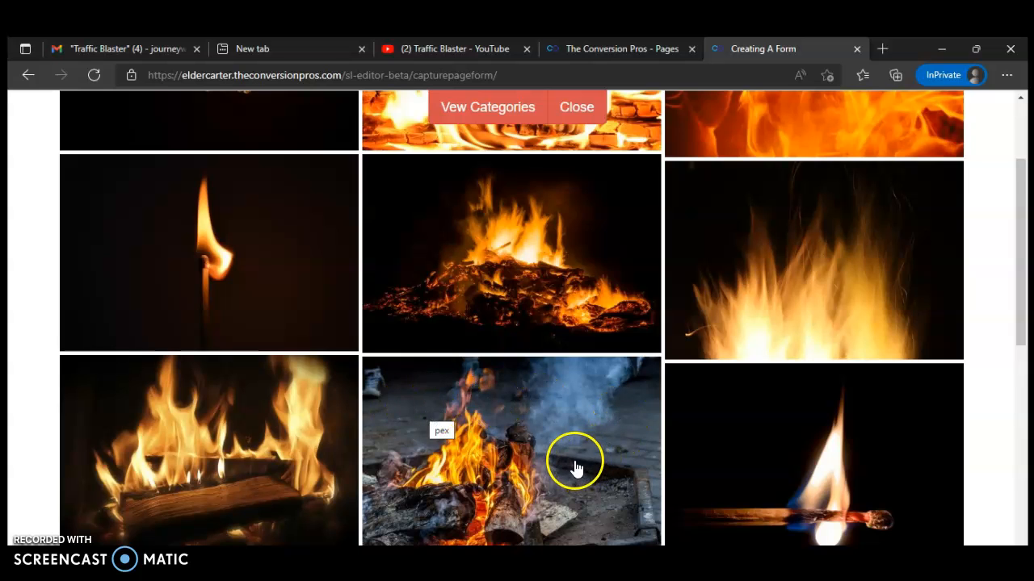
scroll(576, 468, "down", 1)
scroll(725, 469, "down", 3)
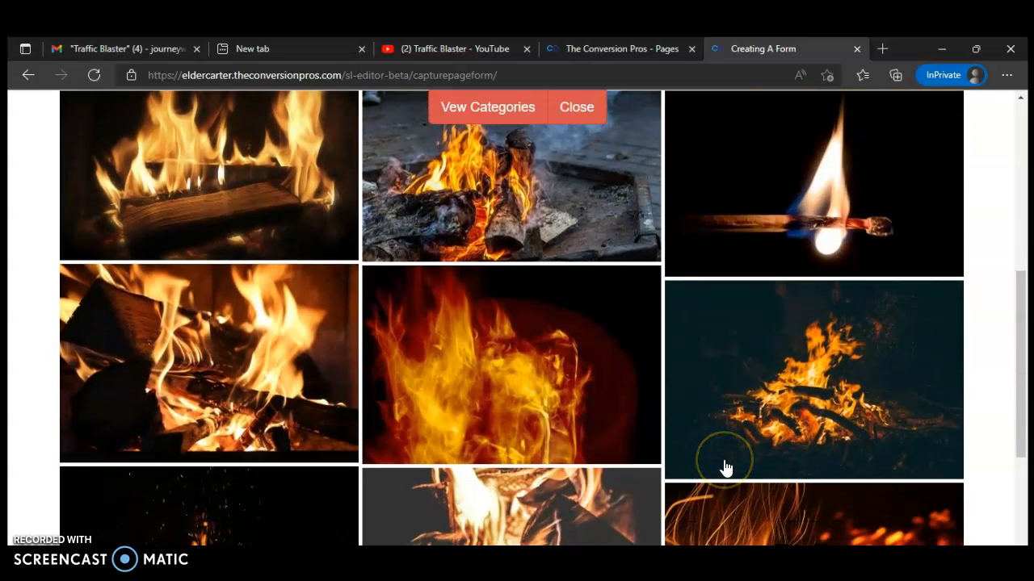
scroll(723, 464, "down", 4)
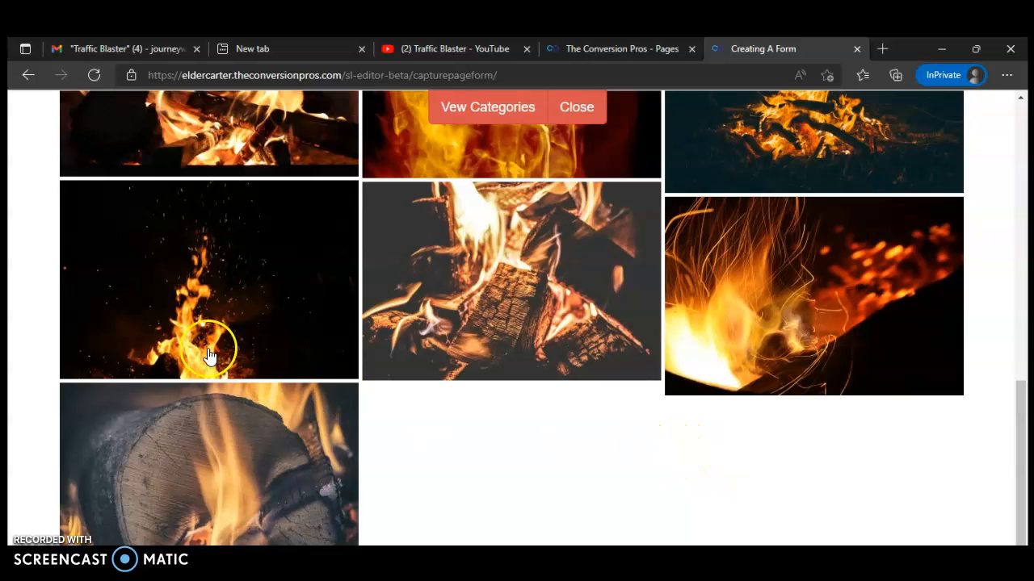
left_click(248, 314)
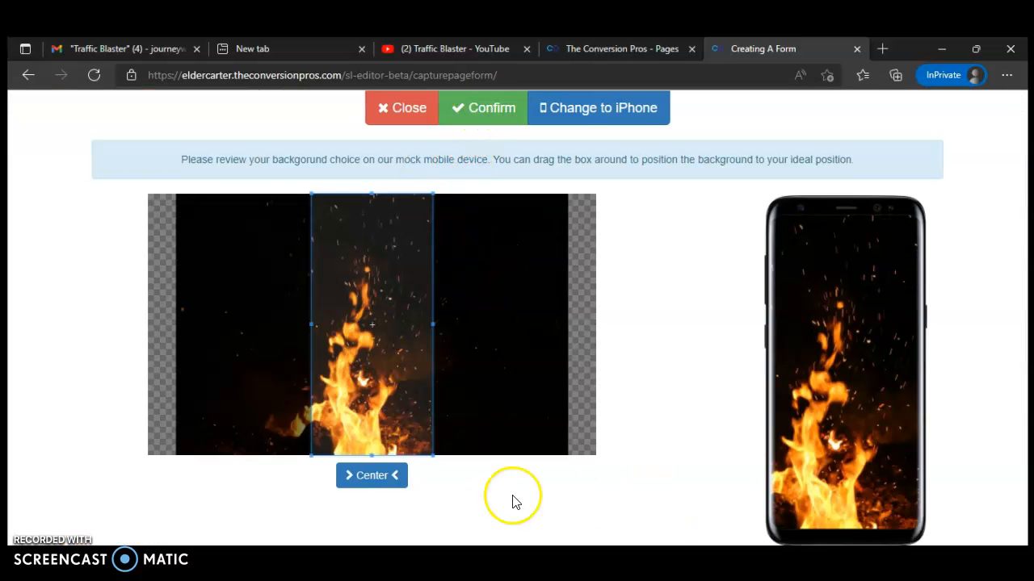
Position the mobile crop box over the flames, confirm the background image and save the lander.
left_click_drag(374, 353, 376, 390)
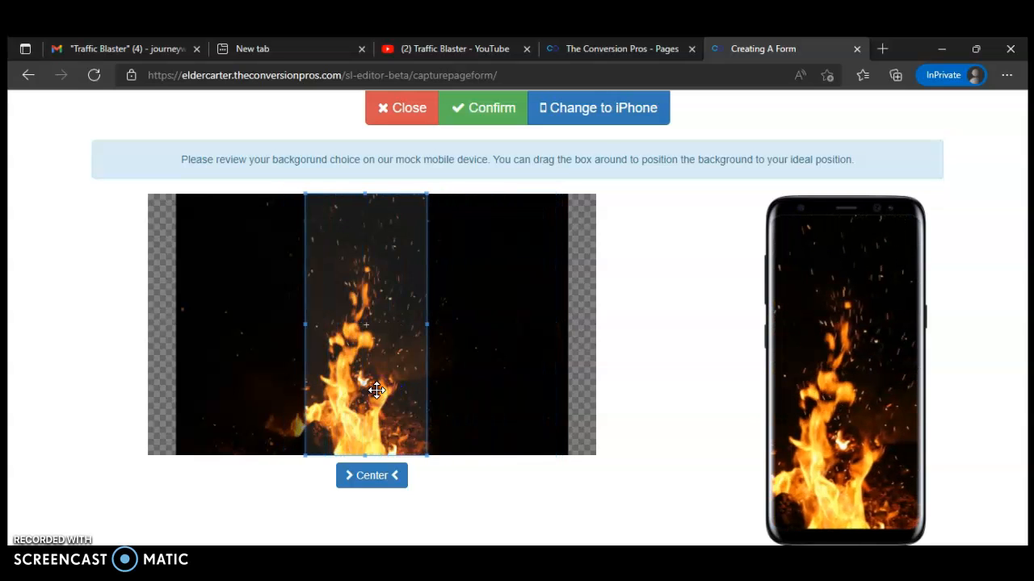
left_click(478, 115)
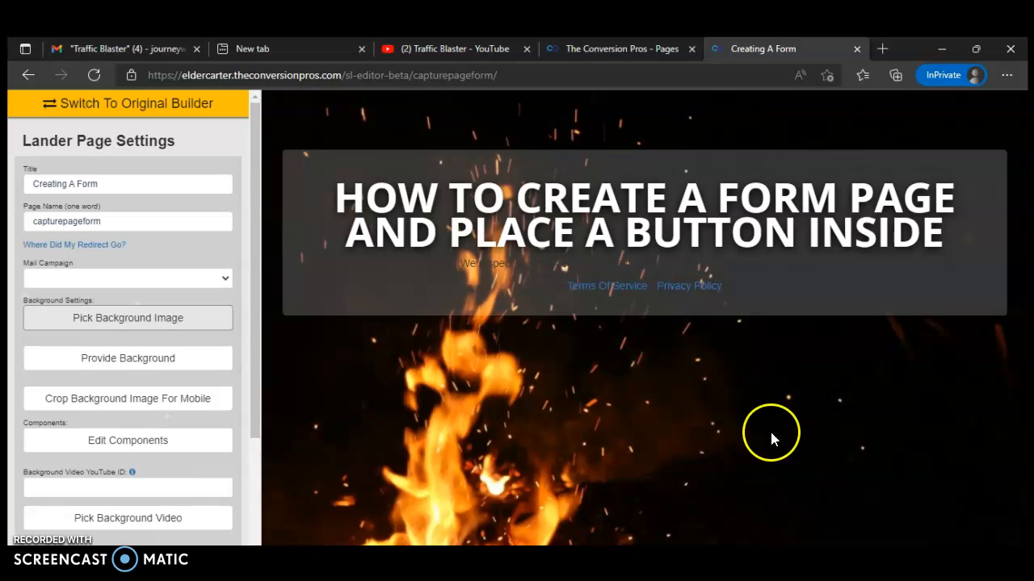
scroll(126, 476, "down", 3)
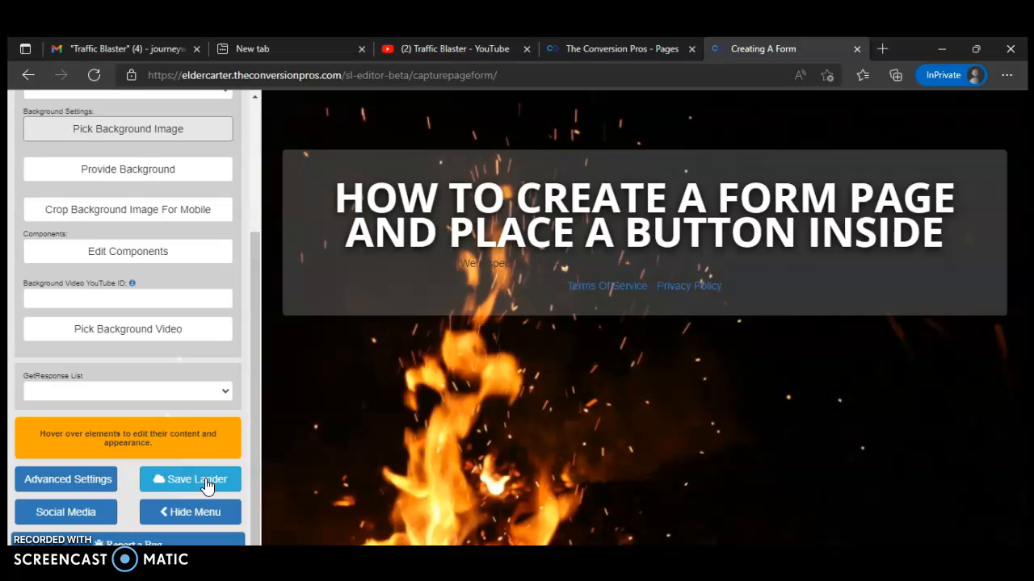
left_click(205, 481)
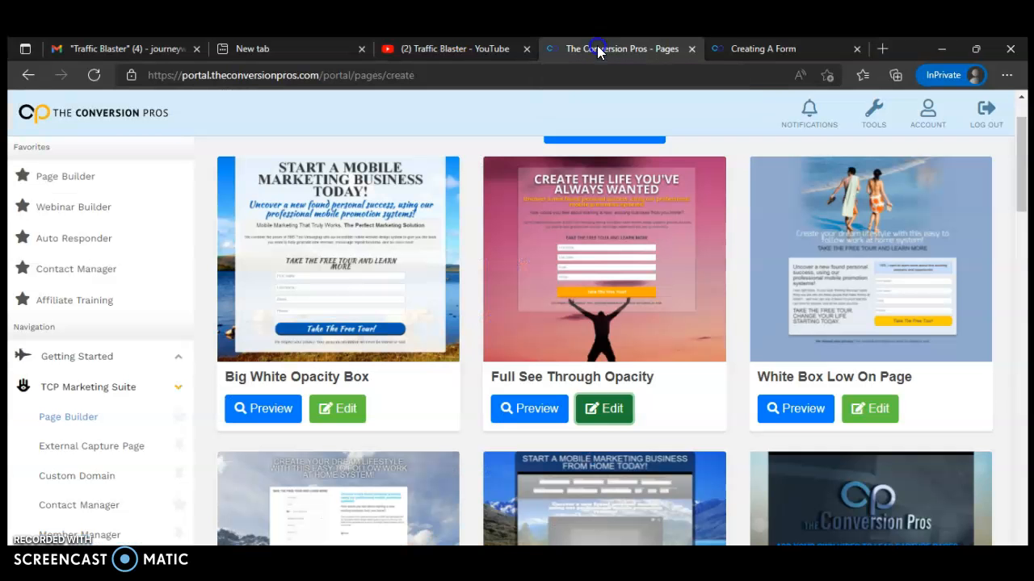
Preview the live capturepageform page through its public link in the portal's page list, and close the link dialog.
left_click(596, 49)
scroll(8, 286, "up", 1)
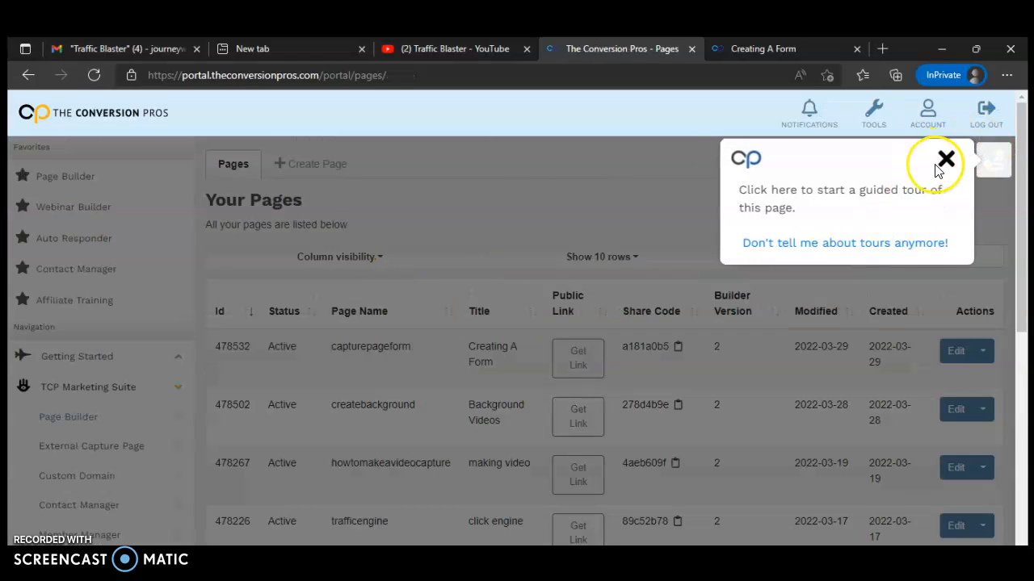
left_click(944, 160)
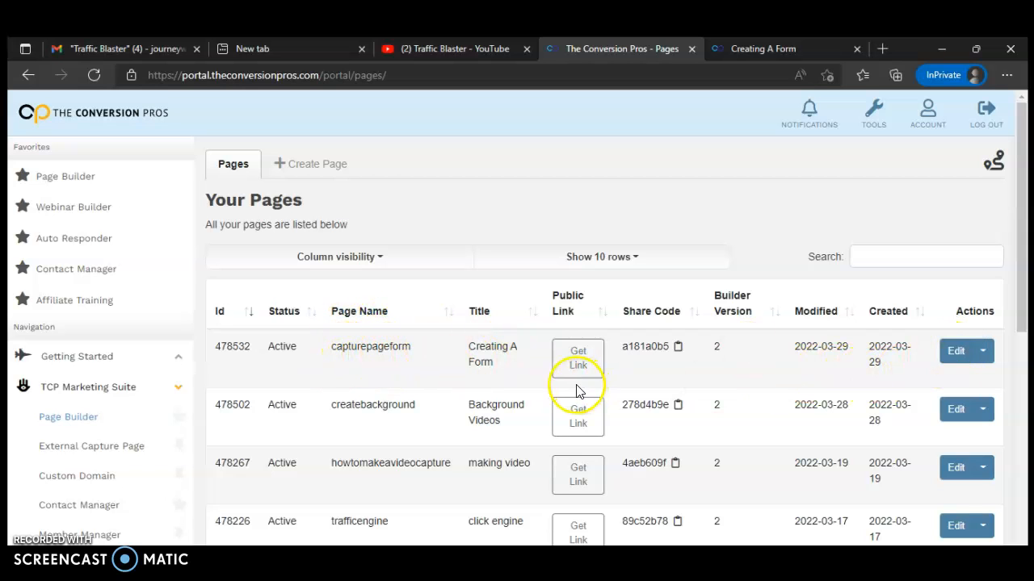
left_click(580, 363)
left_click(609, 307)
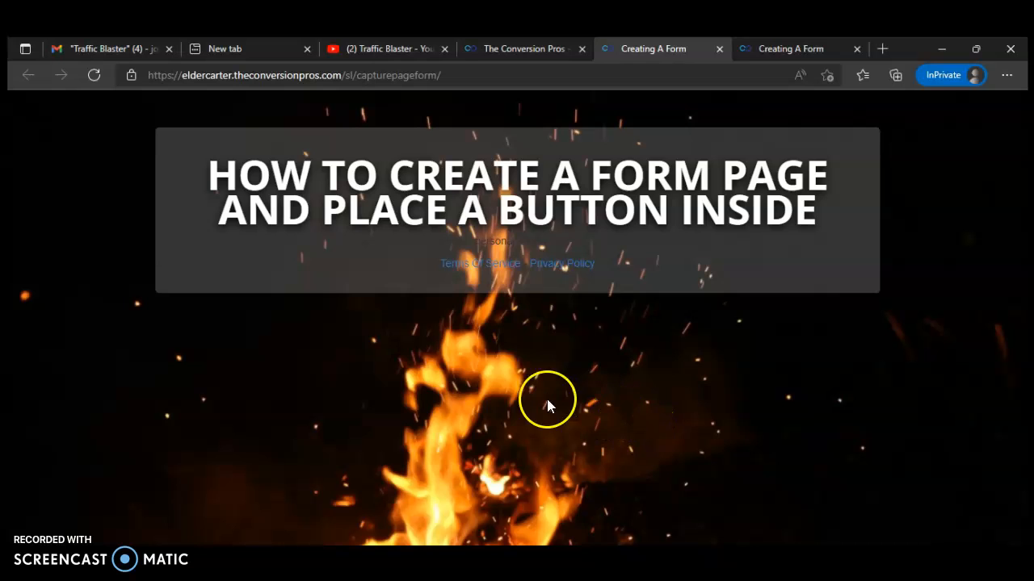
left_click(631, 50)
left_click(525, 47)
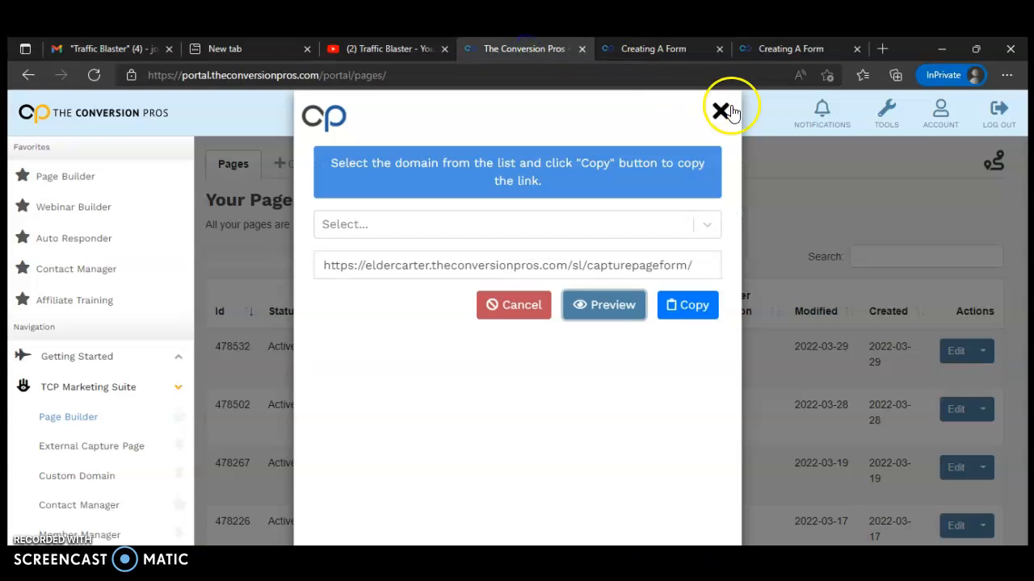
left_click(721, 114)
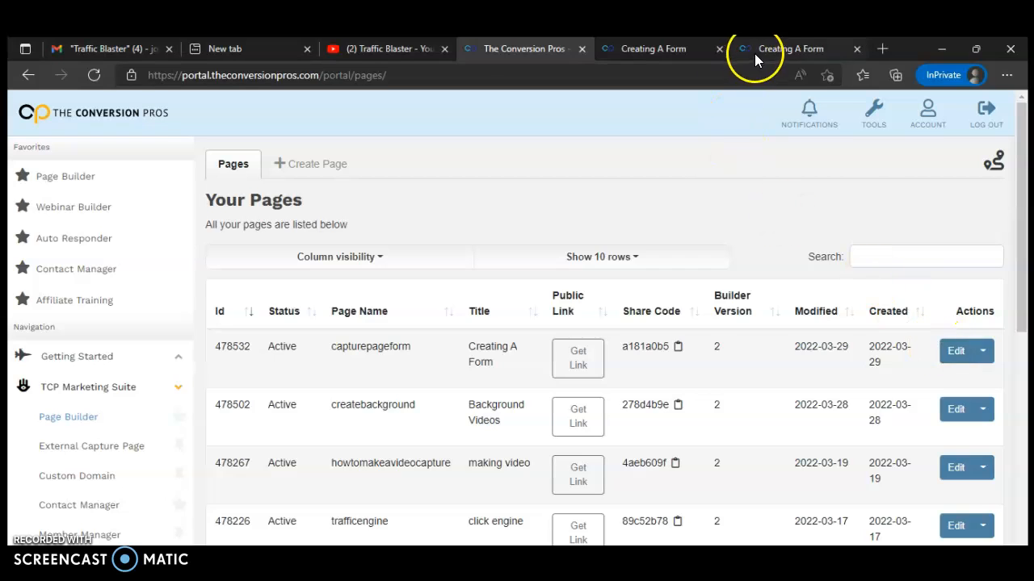
Return to the lander editor and place the Full Name, Email and Phone form component directly below the main heading.
left_click(777, 50)
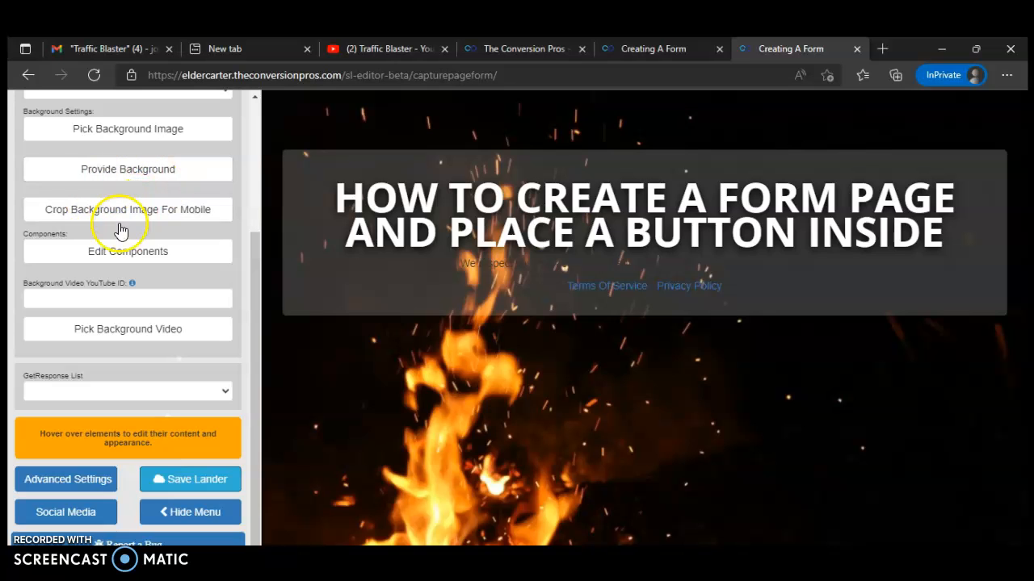
scroll(115, 258, "up", 1)
left_click(126, 329)
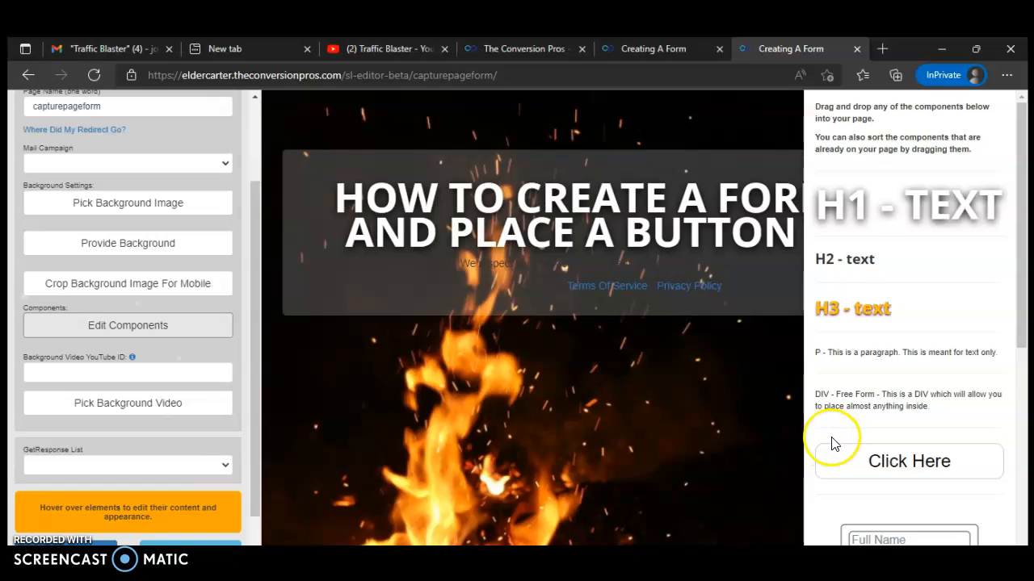
scroll(835, 443, "down", 2)
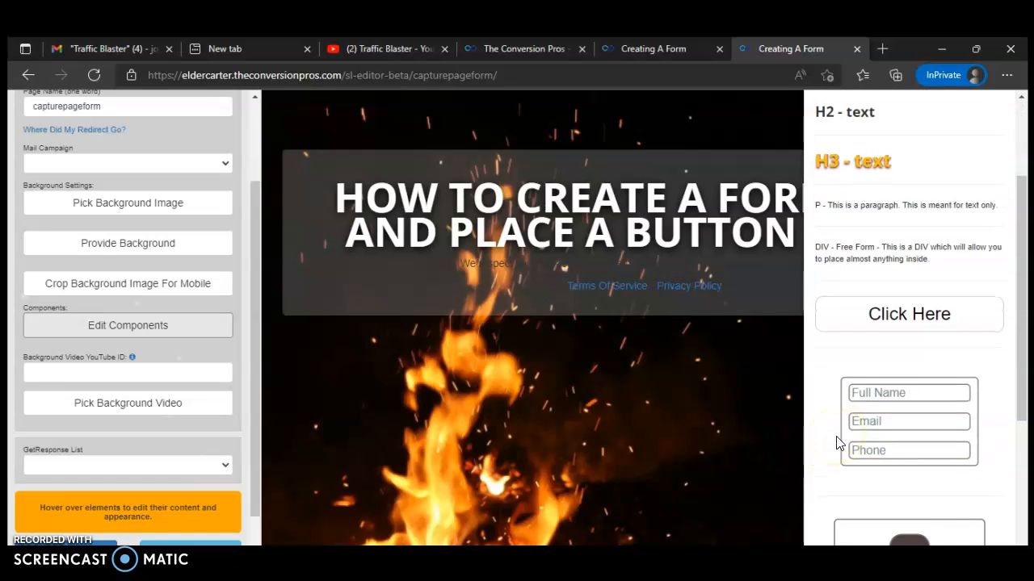
scroll(837, 443, "down", 1)
scroll(848, 435, "down", 1)
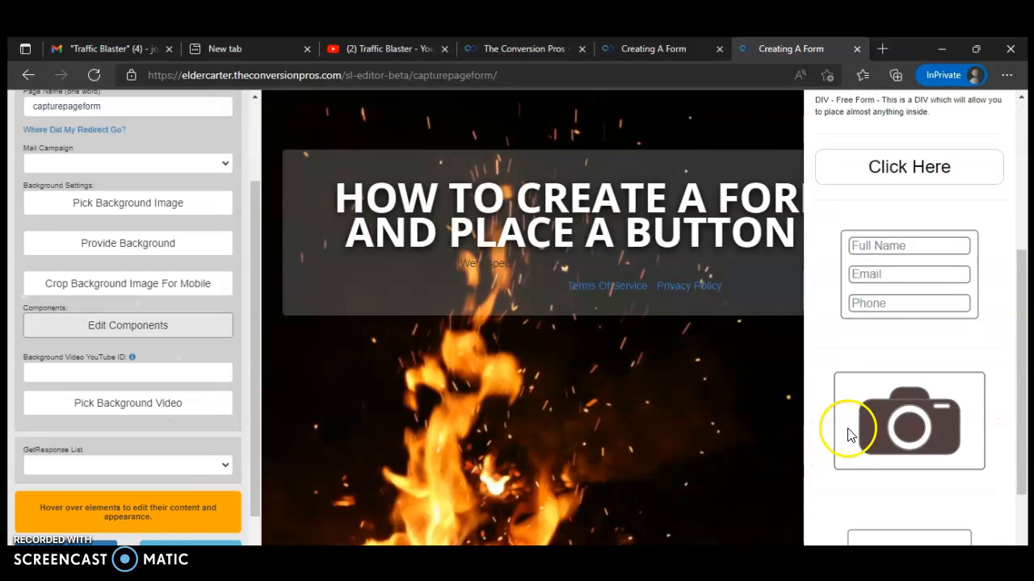
left_click(900, 272)
left_click_drag(898, 271, 589, 294)
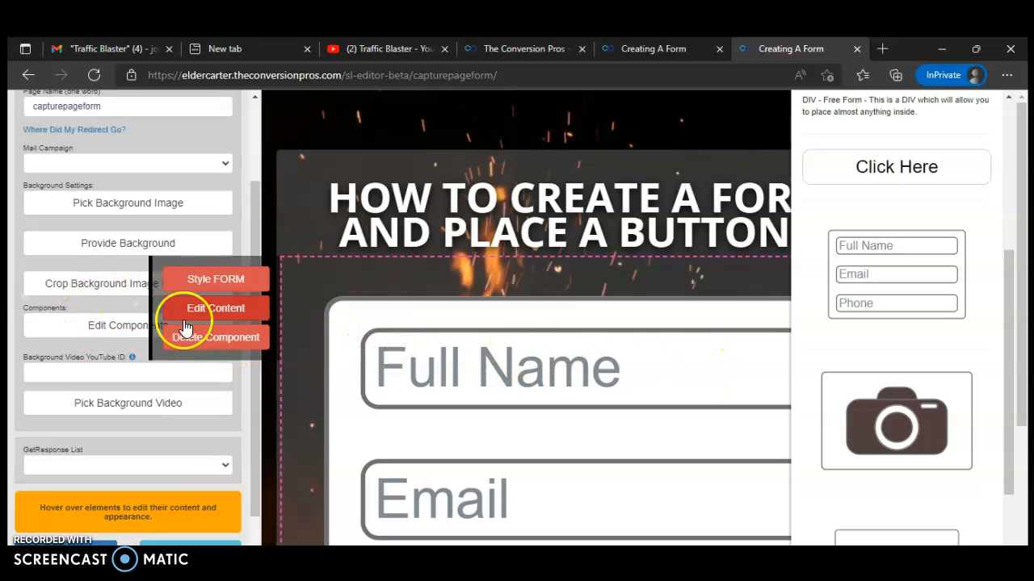
Edit the new form's content and select the layout with only full name, email and phone fields.
left_click(212, 310)
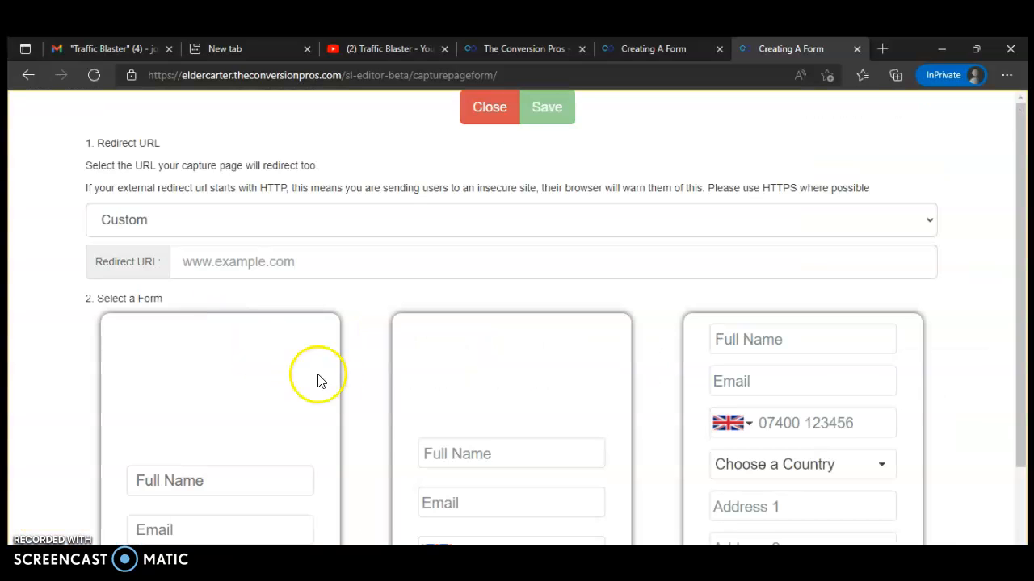
scroll(269, 406, "down", 2)
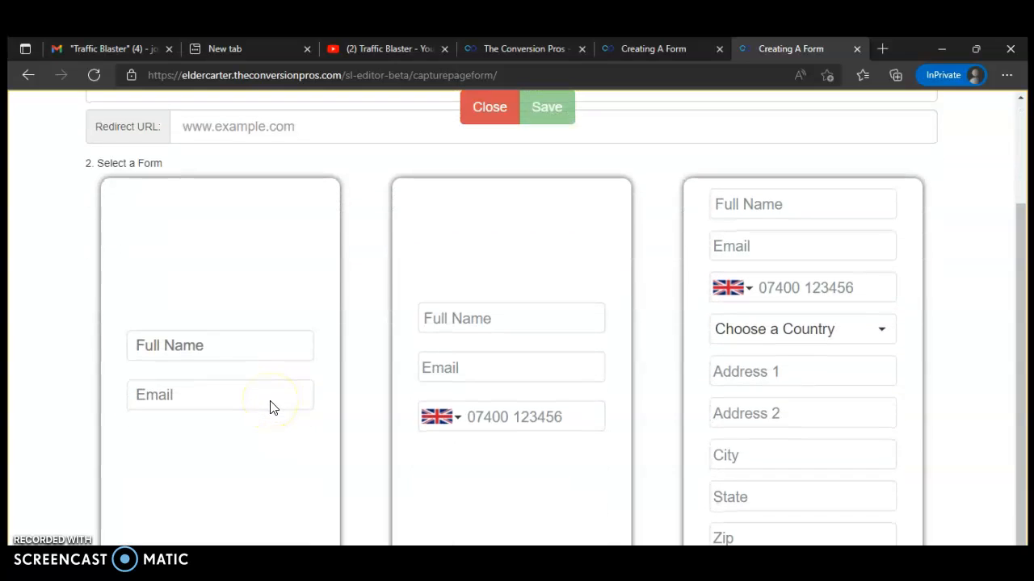
scroll(270, 408, "up", 2)
scroll(269, 407, "down", 2)
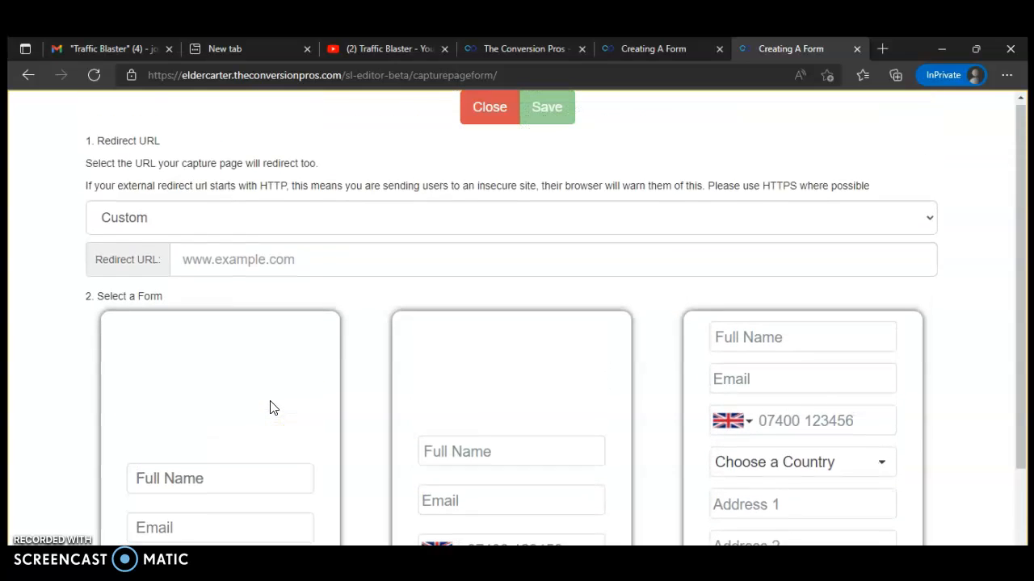
left_click(382, 415)
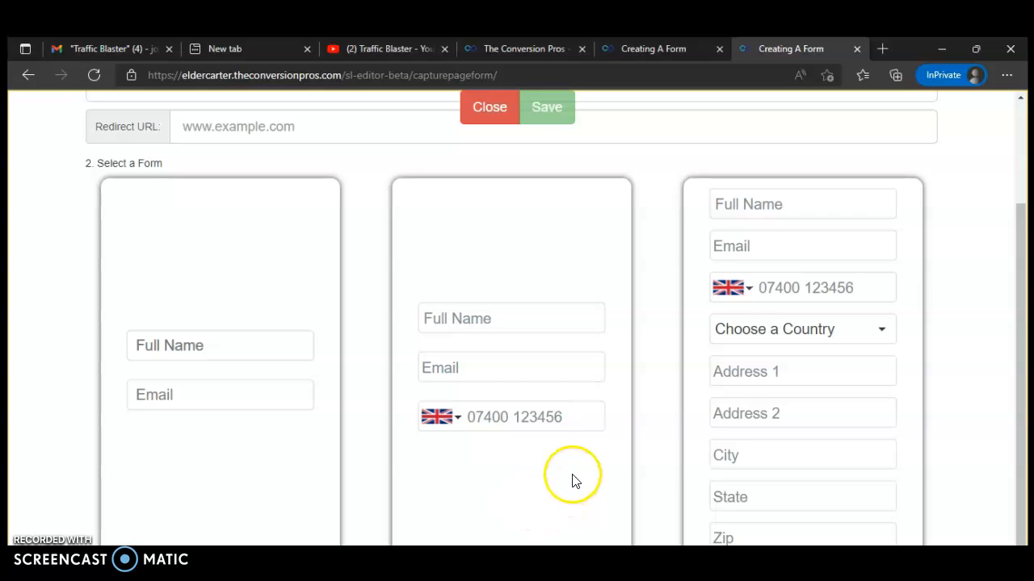
left_click(507, 367)
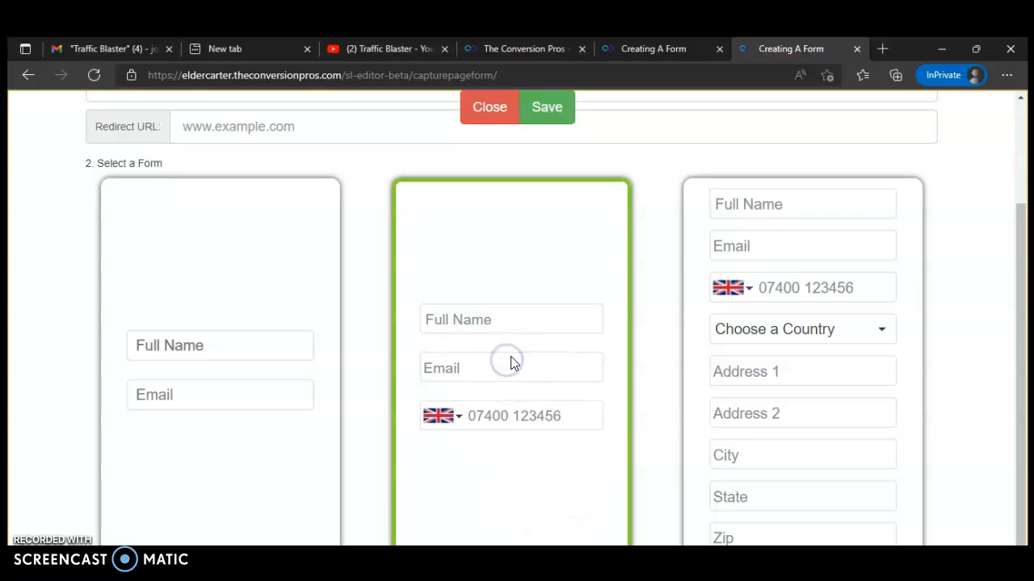
Switch to the portal's page list and search the pages for "system".
scroll(604, 133, "up", 2)
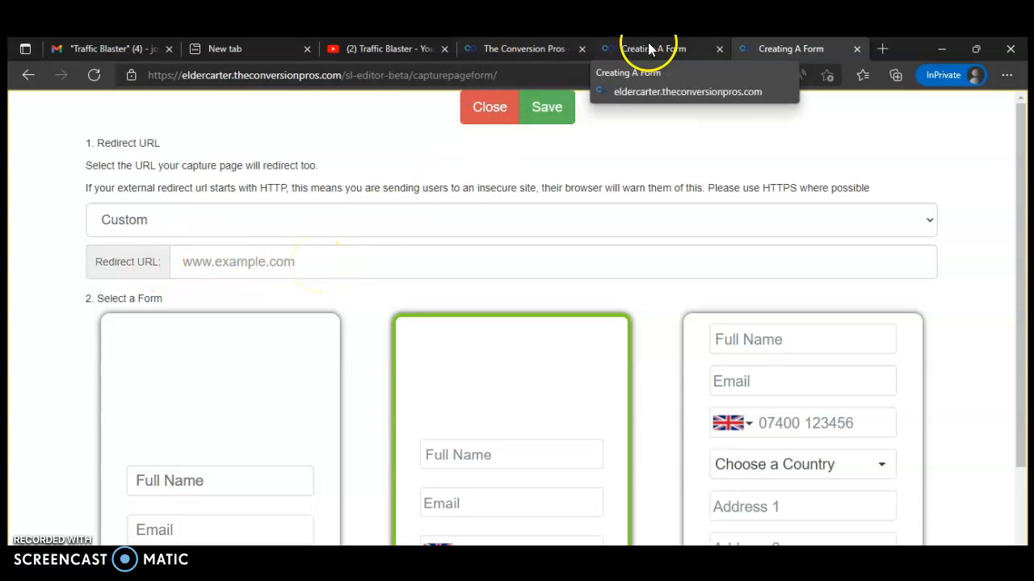
left_click(512, 45)
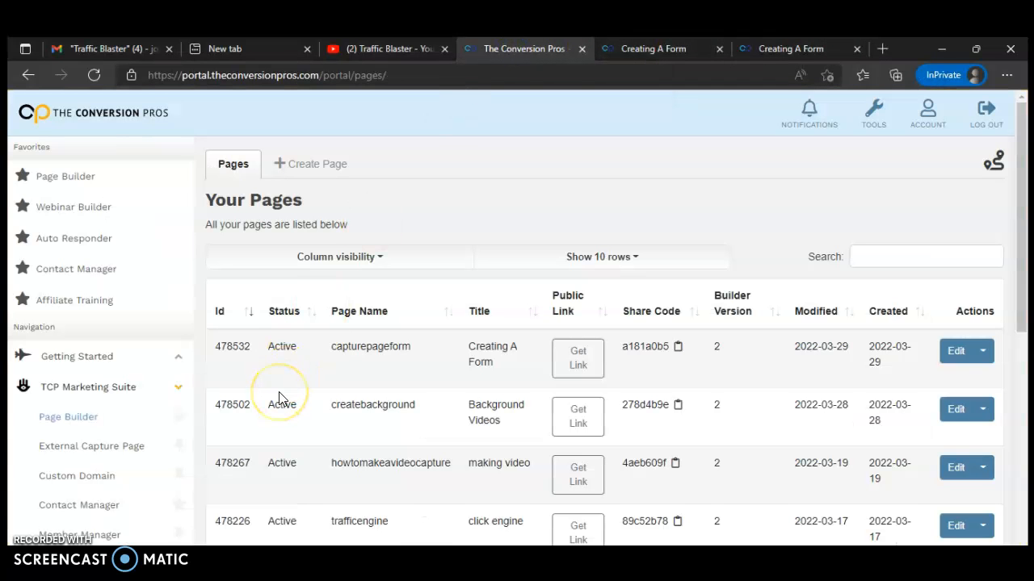
scroll(278, 397, "down", 1)
scroll(446, 373, "up", 1)
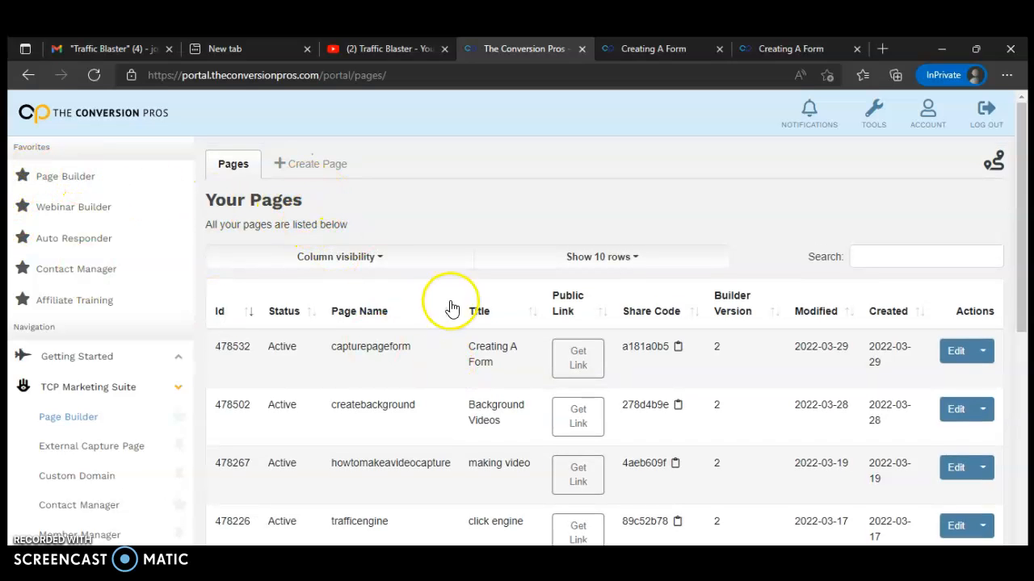
scroll(455, 312, "down", 2)
scroll(456, 313, "up", 2)
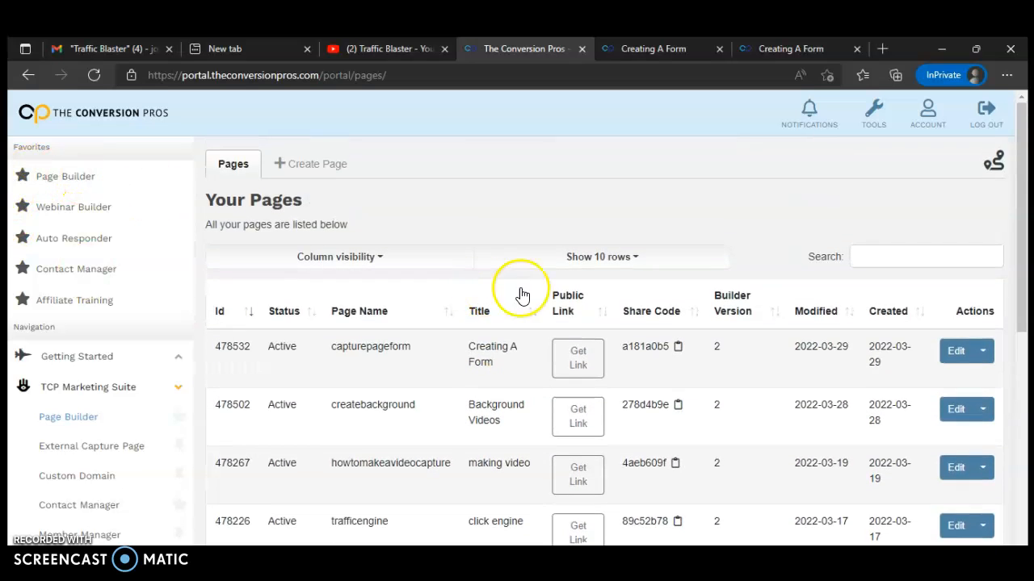
left_click(870, 255)
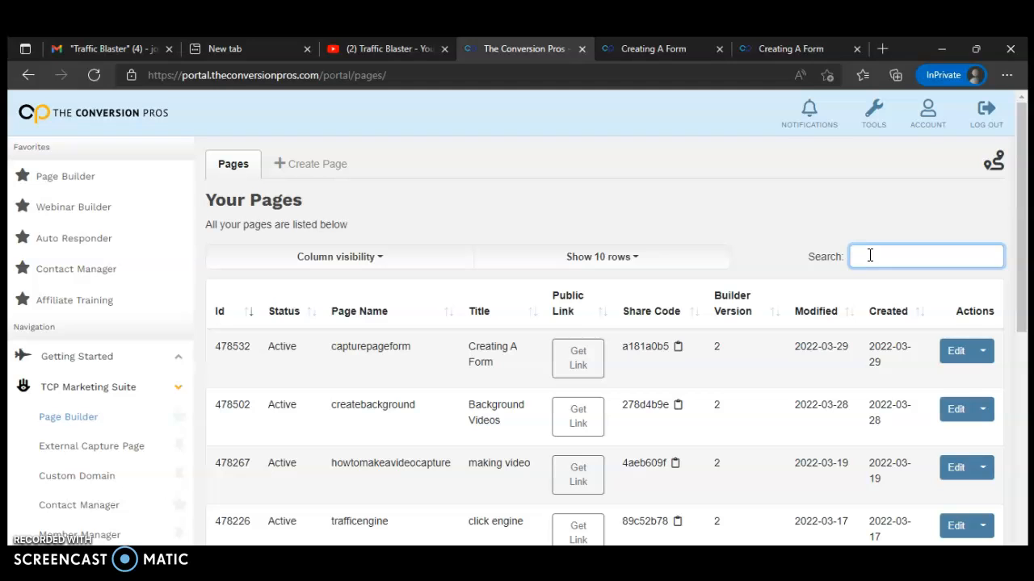
type("system")
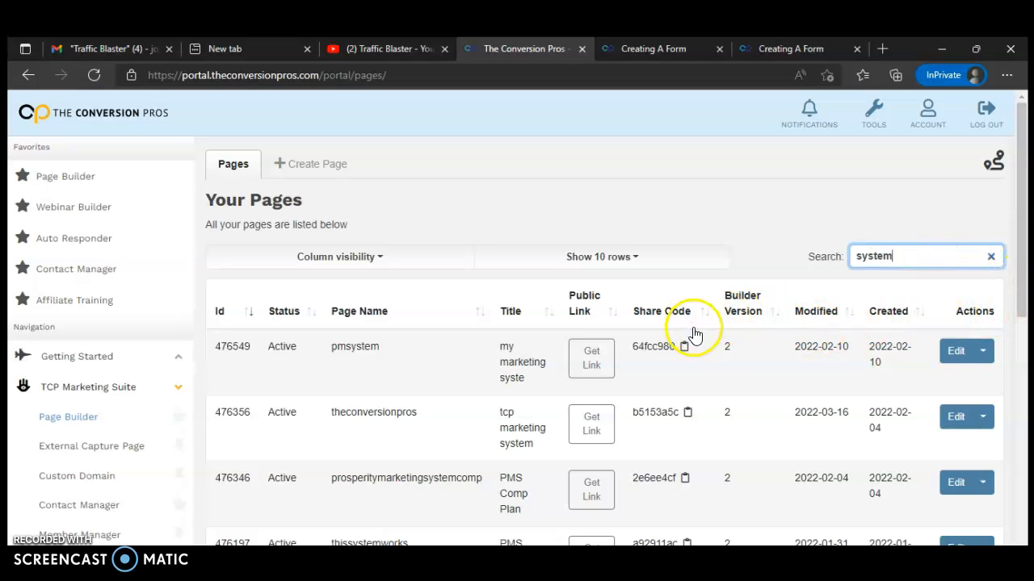
Look through all three result pages of the search for a suitable redirect page.
scroll(573, 383, "down", 3)
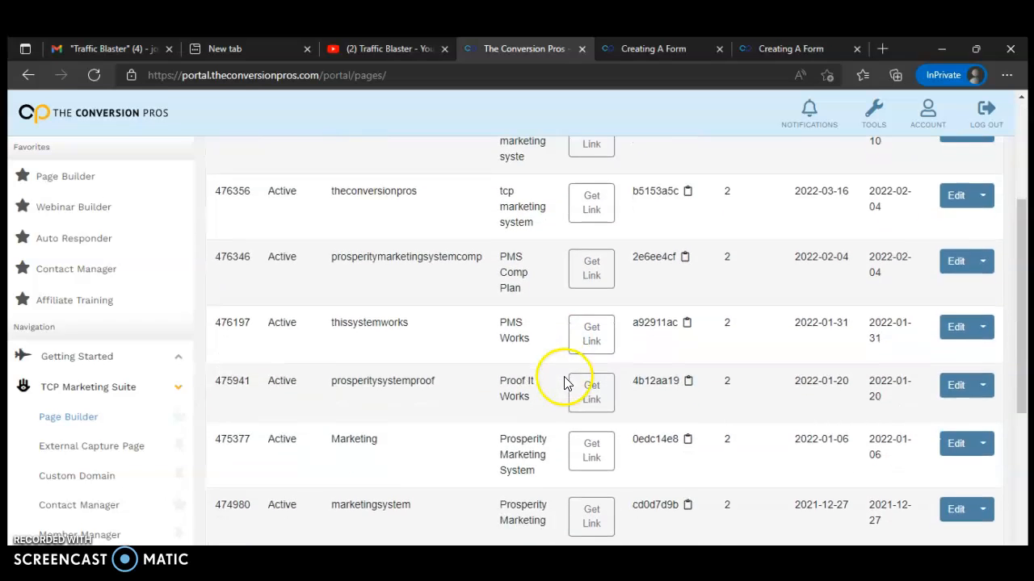
scroll(542, 383, "down", 3)
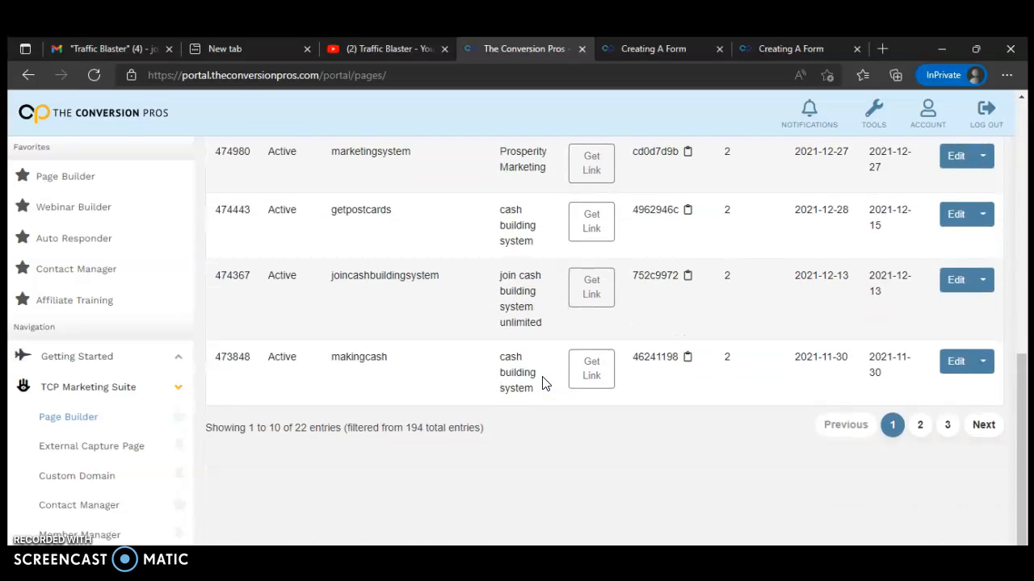
scroll(501, 393, "up", 3)
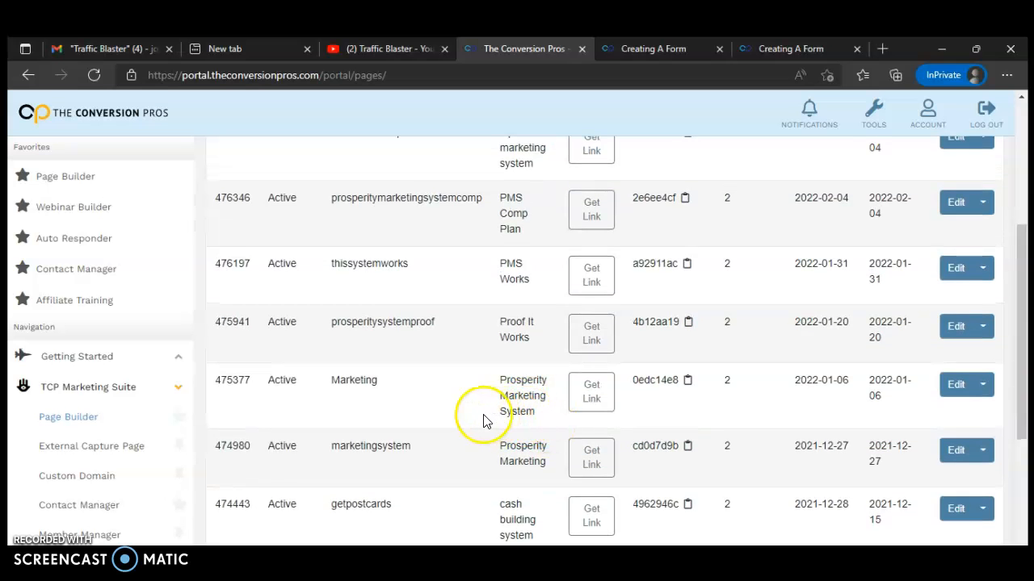
scroll(477, 421, "up", 1)
scroll(477, 421, "up", 4)
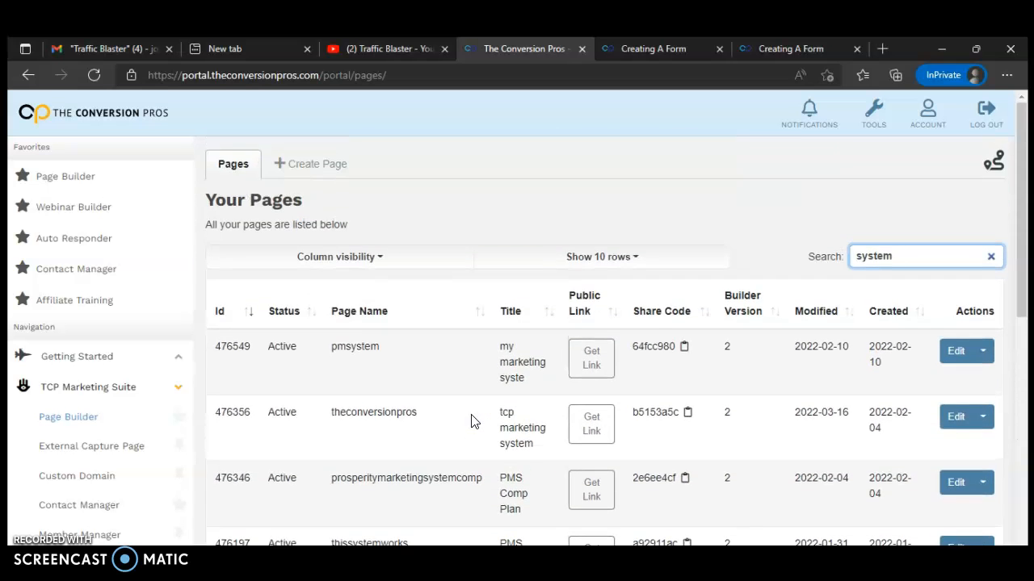
scroll(473, 423, "down", 4)
scroll(473, 423, "down", 4)
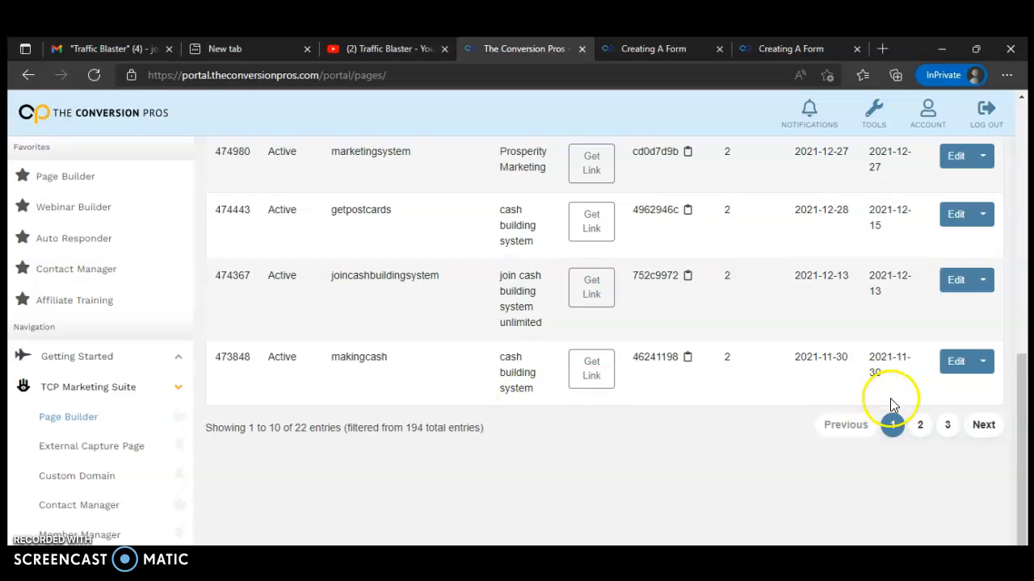
left_click(918, 425)
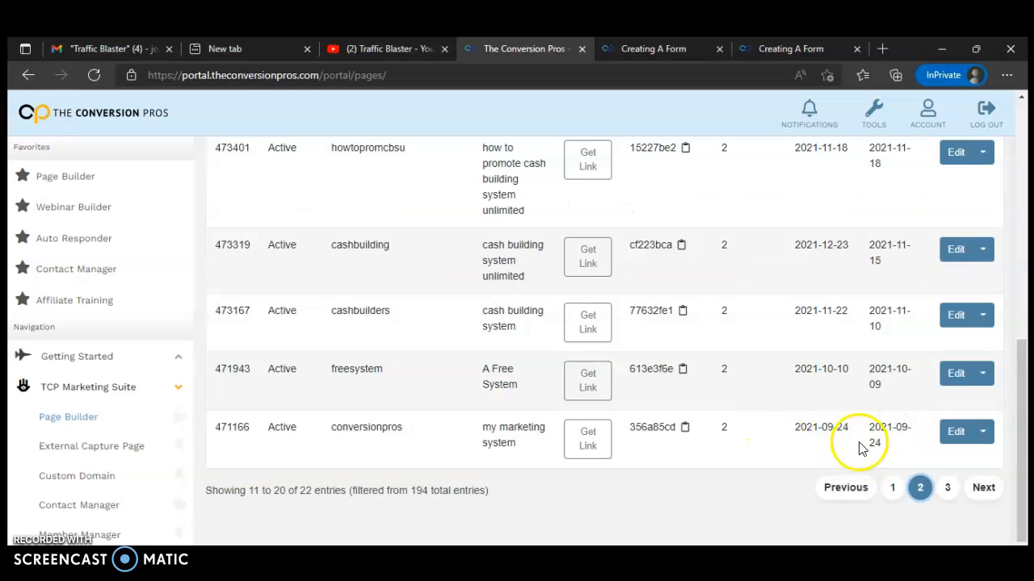
left_click(946, 488)
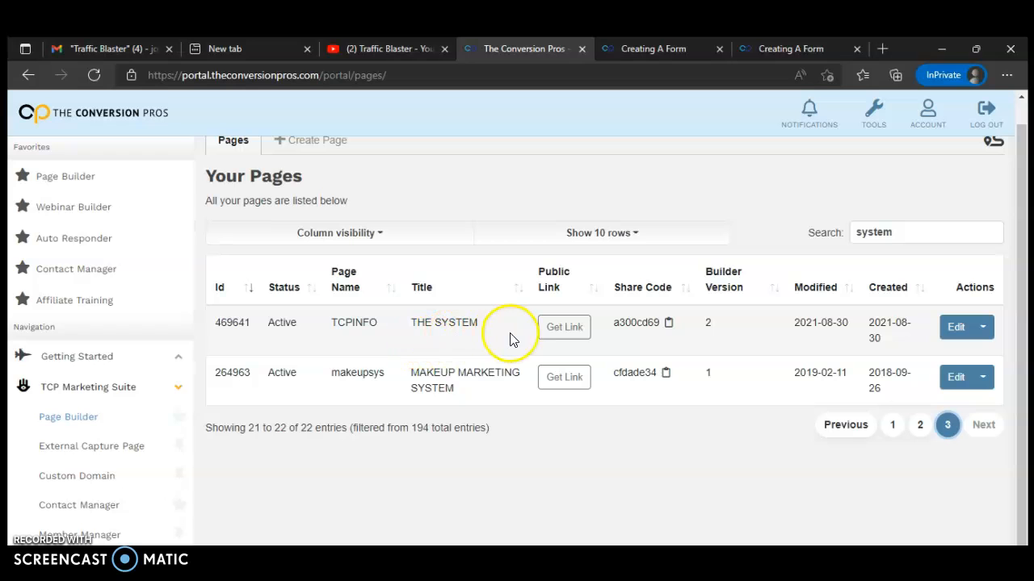
Preview the TCPINFO page titled THE SYSTEM through its public link and look over its content.
left_click(552, 327)
left_click(595, 311)
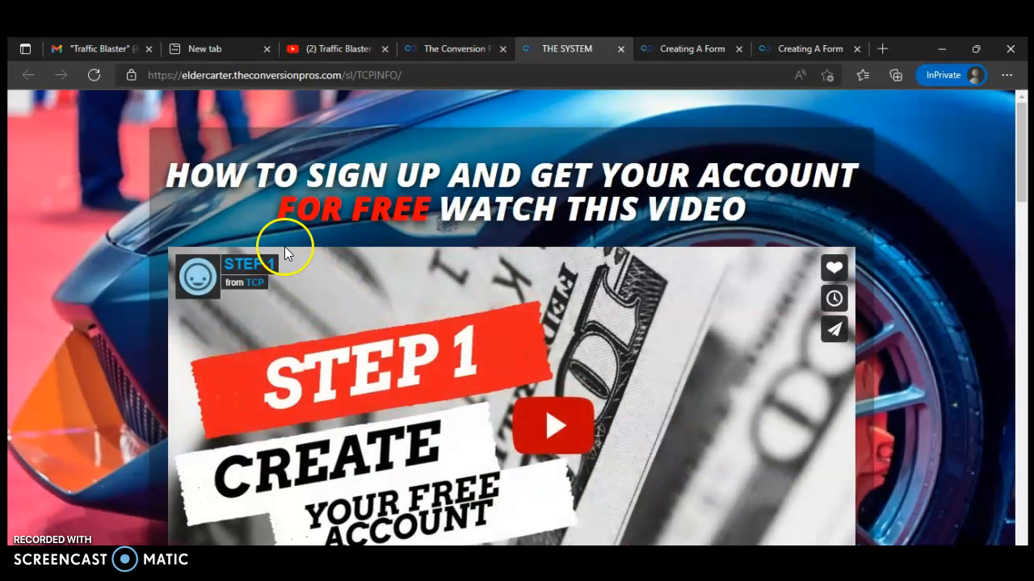
scroll(750, 216, "down", 1)
scroll(528, 252, "down", 1)
scroll(528, 252, "up", 2)
Copy the full web address of the live TCPINFO page.
left_click(797, 47)
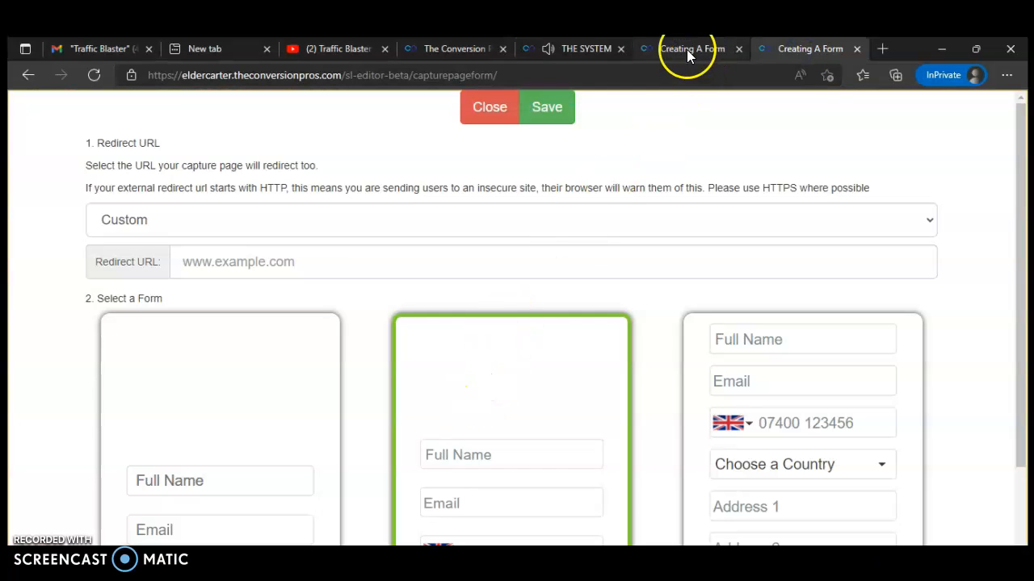
left_click(563, 48)
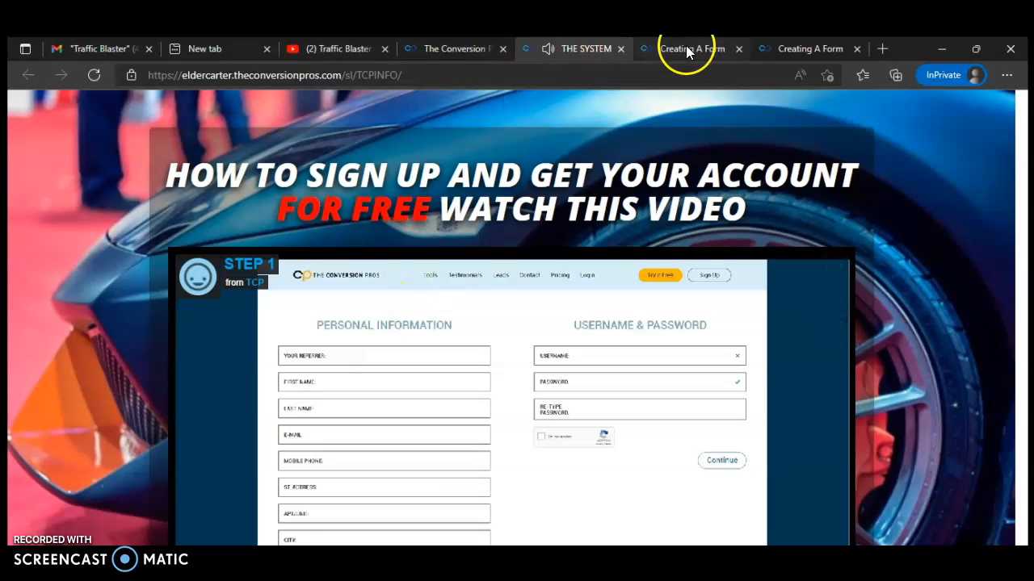
double_click(300, 75)
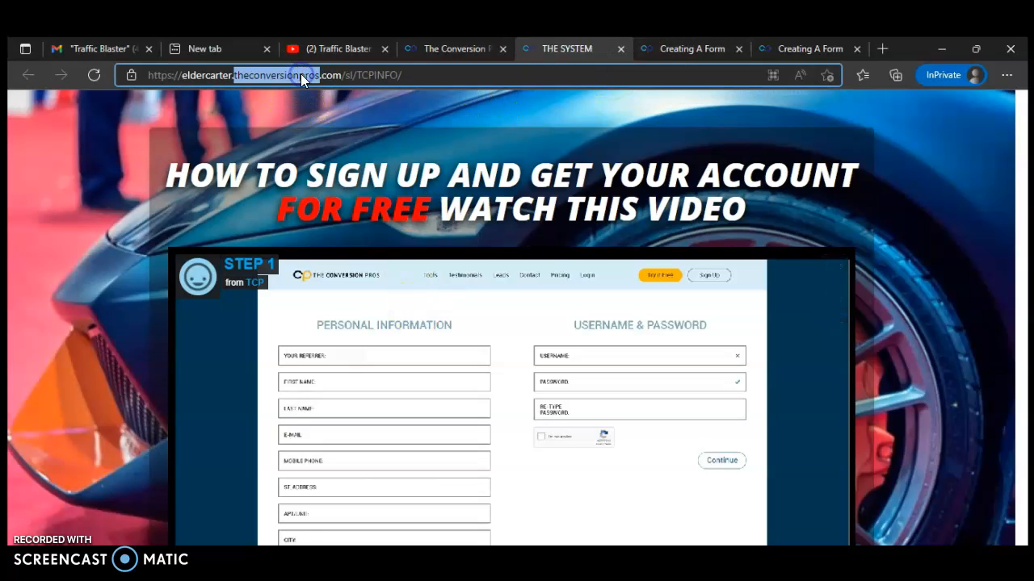
left_click(300, 74)
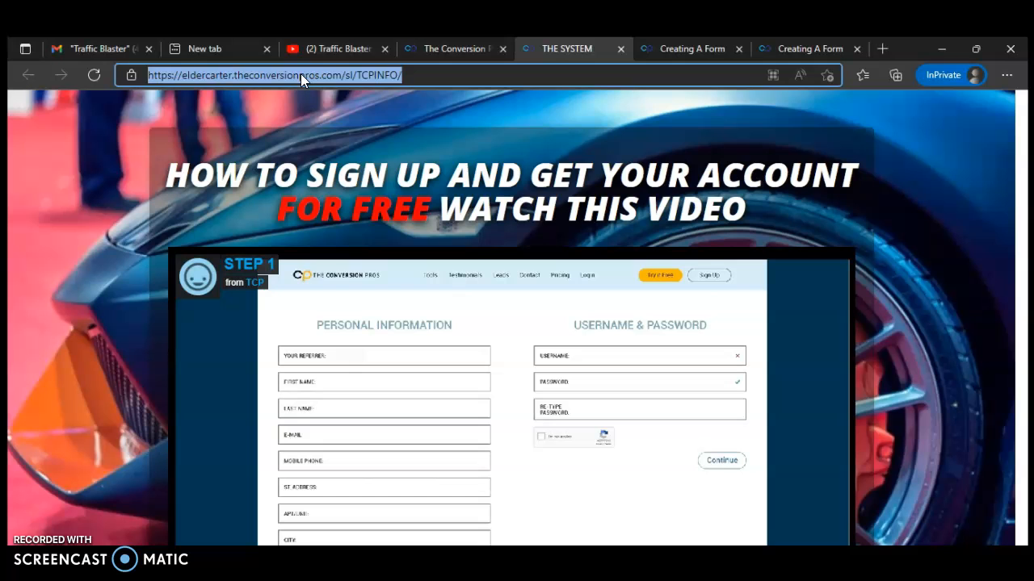
right_click(301, 74)
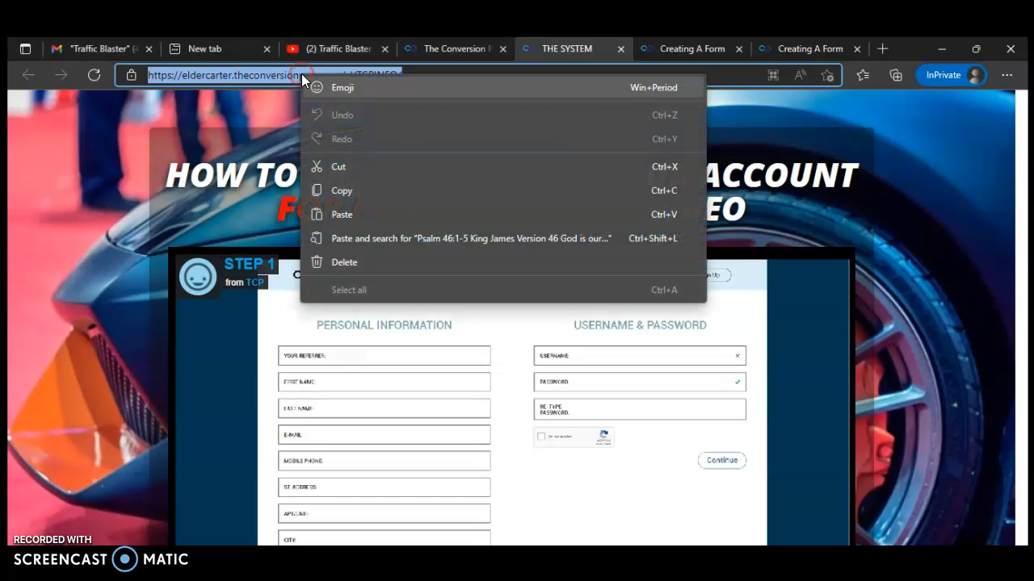
left_click(344, 189)
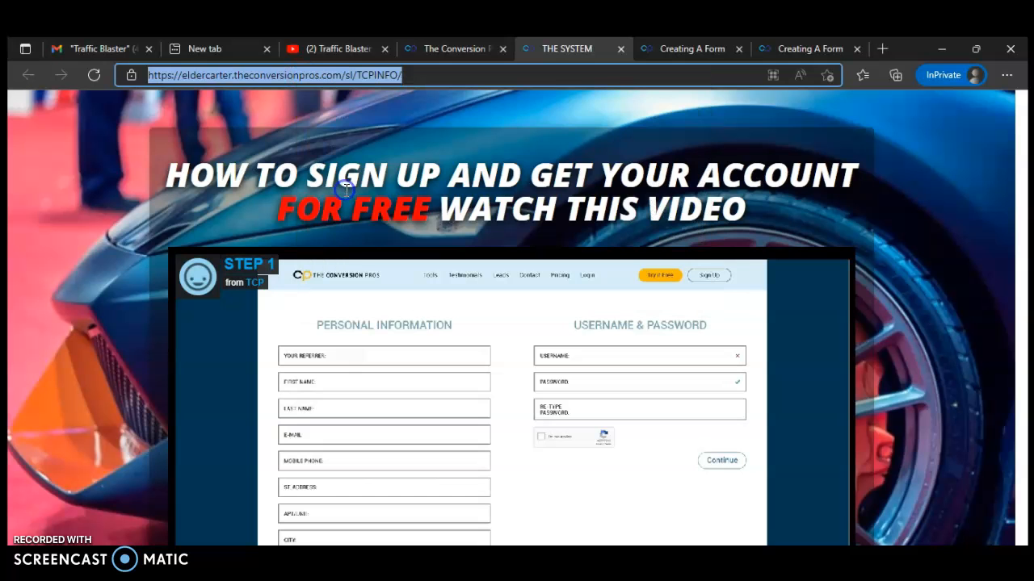
left_click(670, 46)
left_click(577, 49)
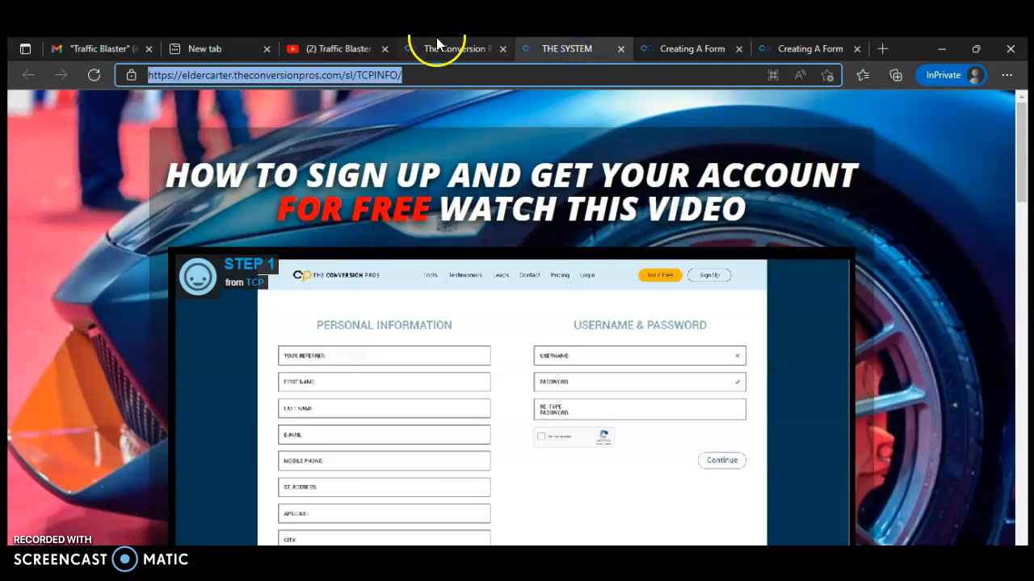
Close the link dialog and guided-tour popup in the portal, and open the capturepageform page for editing.
left_click(457, 50)
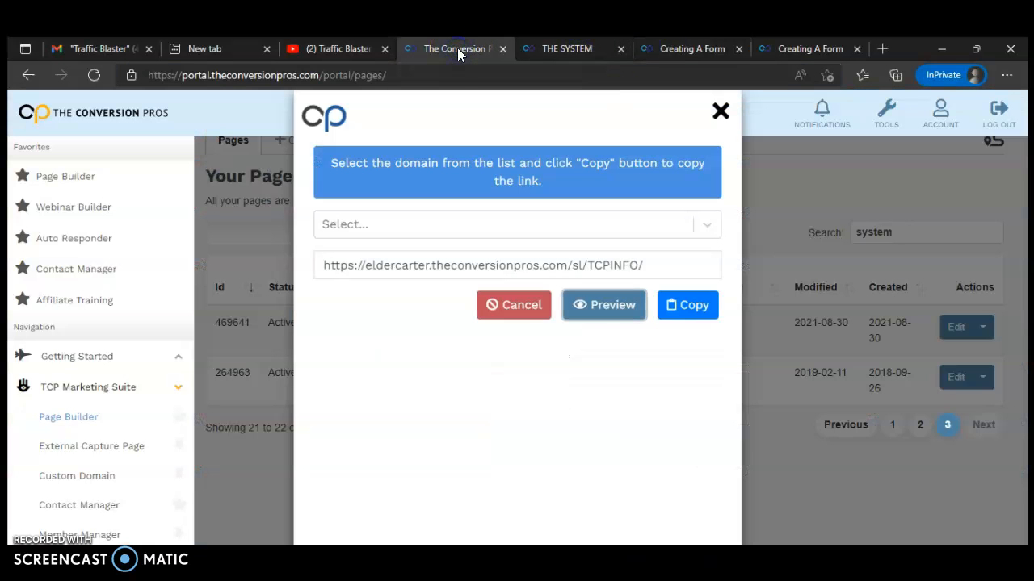
left_click(720, 111)
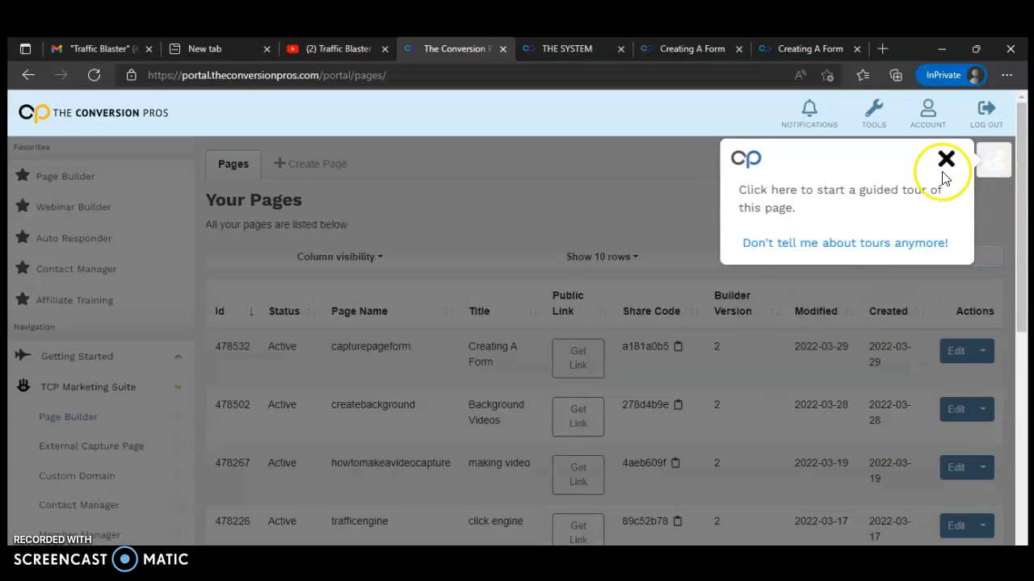
left_click(944, 167)
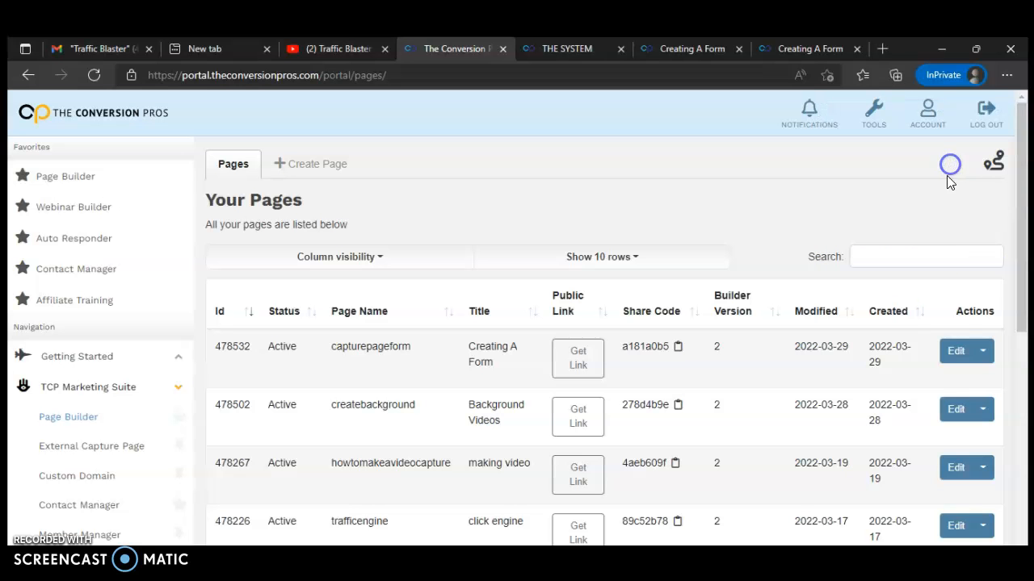
left_click(957, 350)
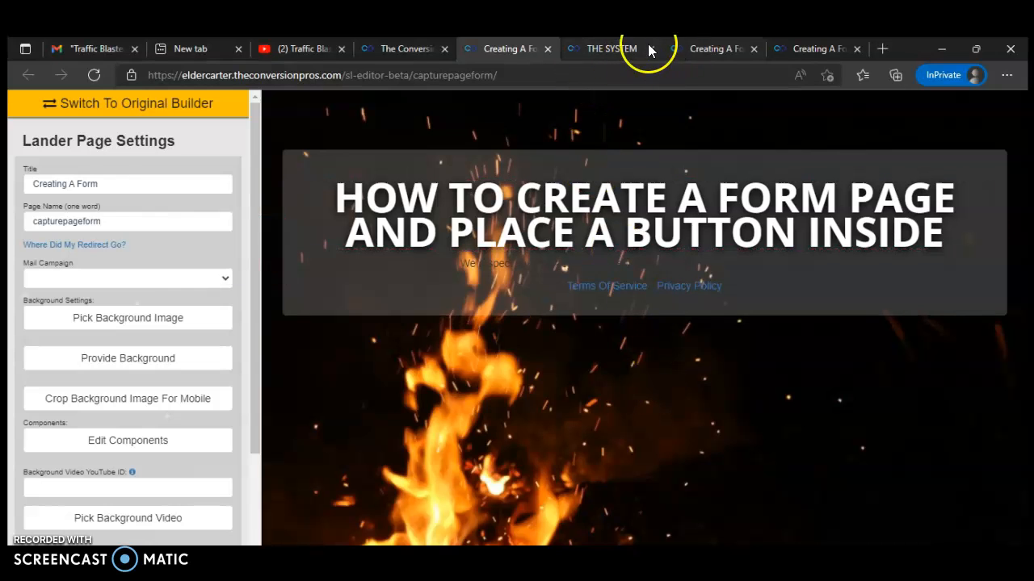
Close the TCPINFO preview, paste its copied address as the custom redirect URL in the open form settings, and save the form.
left_click(611, 48)
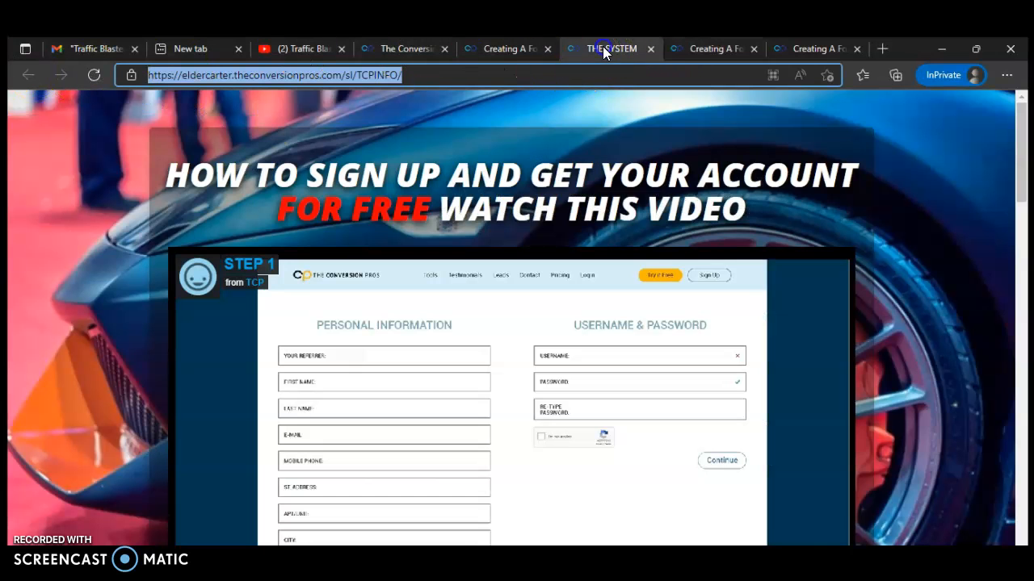
left_click(650, 49)
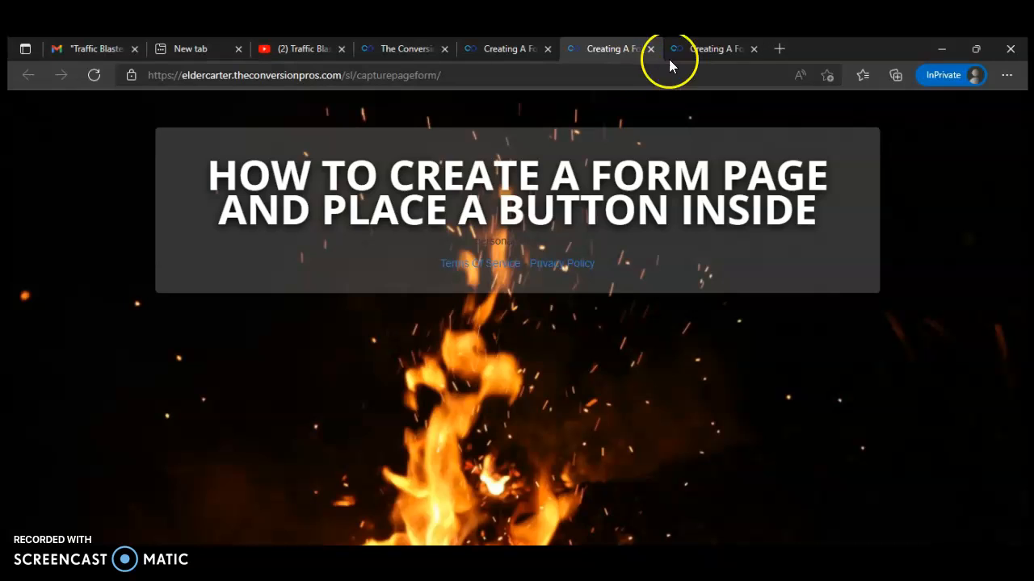
left_click(696, 48)
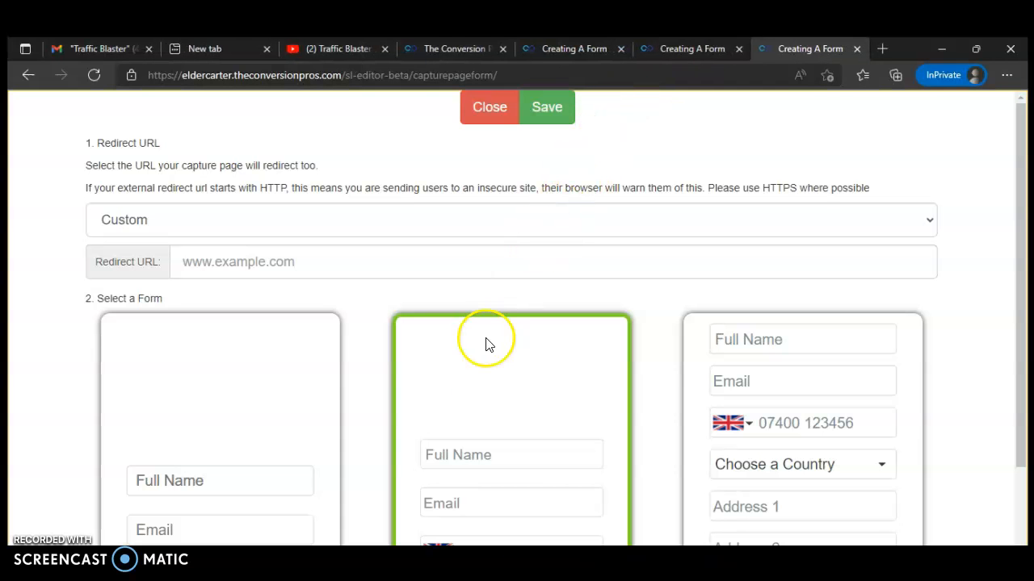
scroll(492, 394, "down", 1)
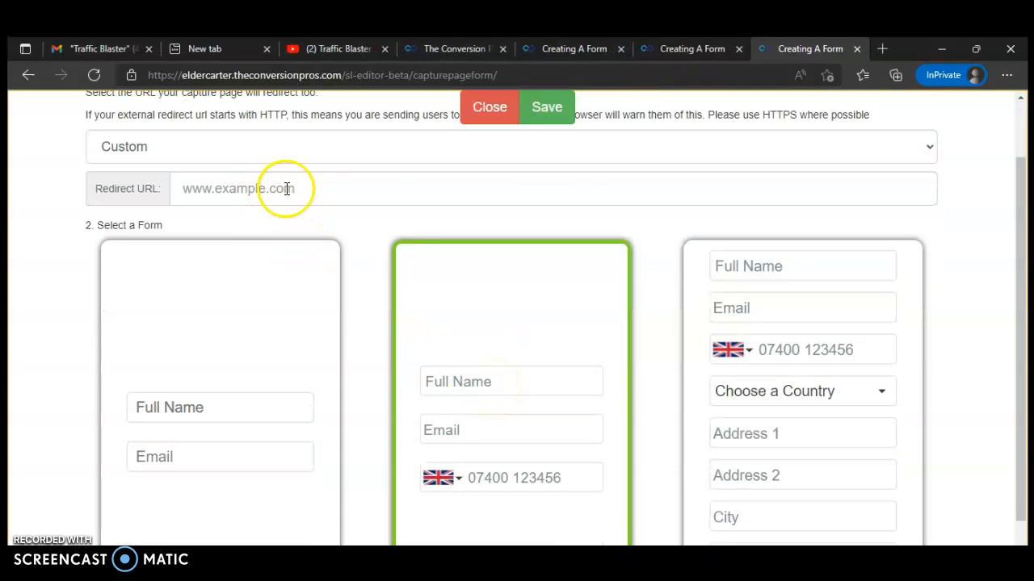
left_click(235, 189)
right_click(236, 188)
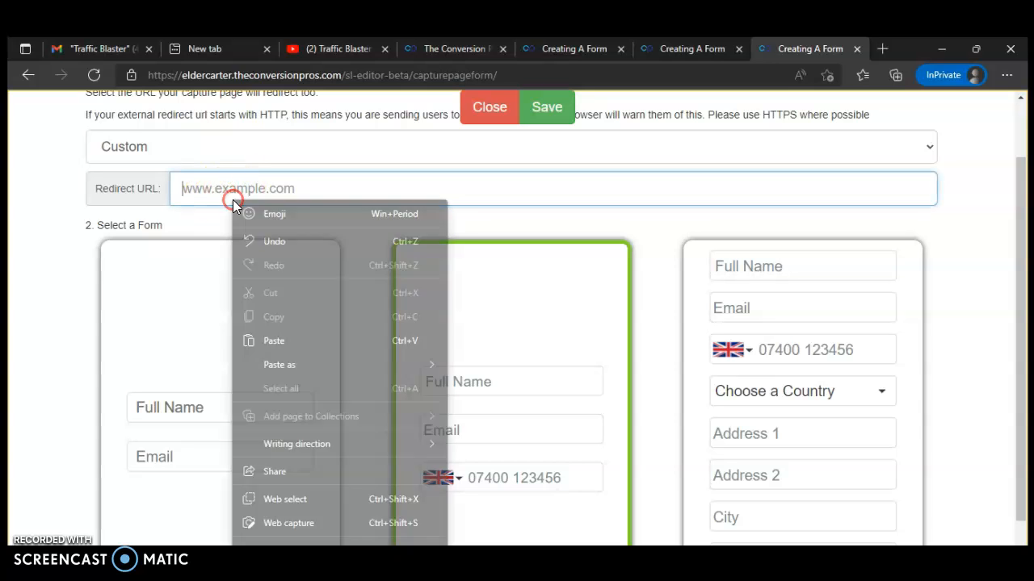
left_click(282, 340)
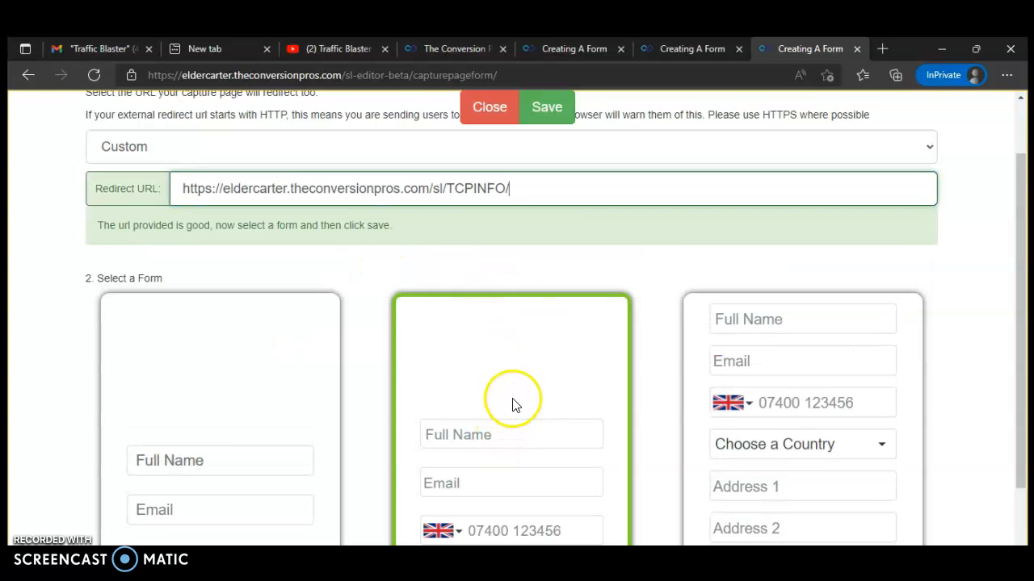
scroll(512, 404, "down", 2)
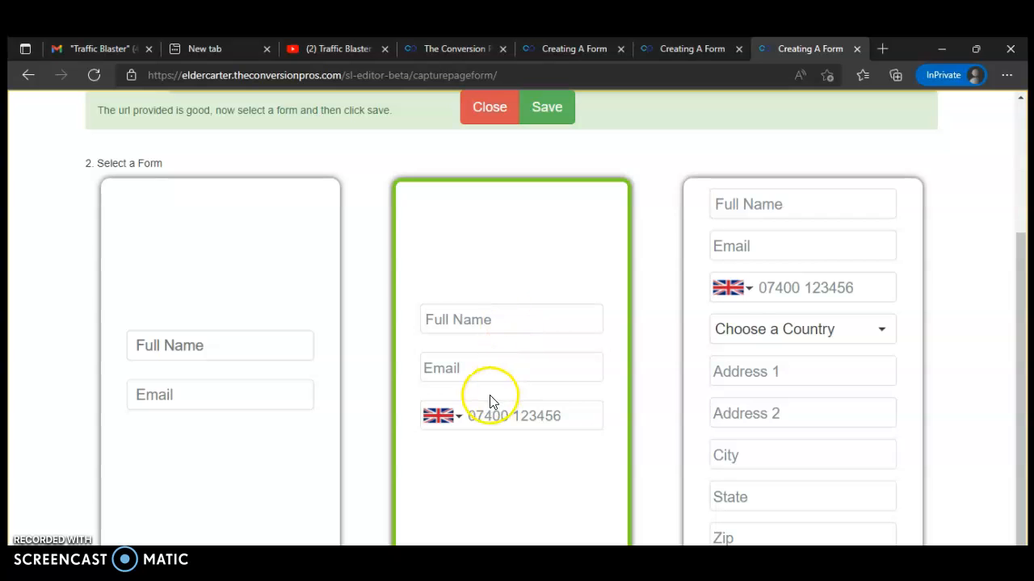
scroll(539, 425, "up", 3)
left_click(555, 110)
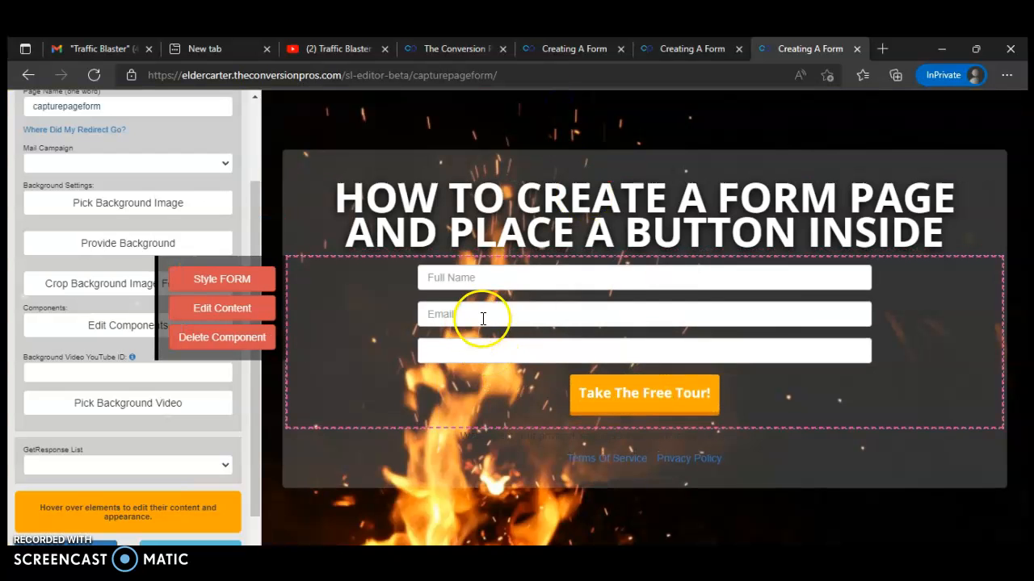
Replace the form button's text with "CLICK HERE TO LEAR MORE", finish editing it, and save the lander.
mouse_move(646, 394)
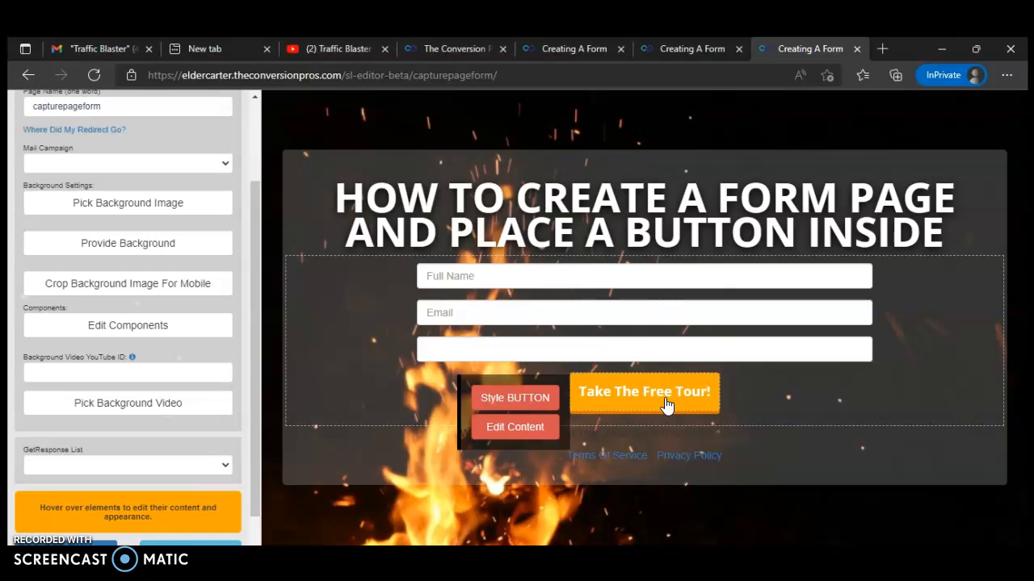
left_click(507, 428)
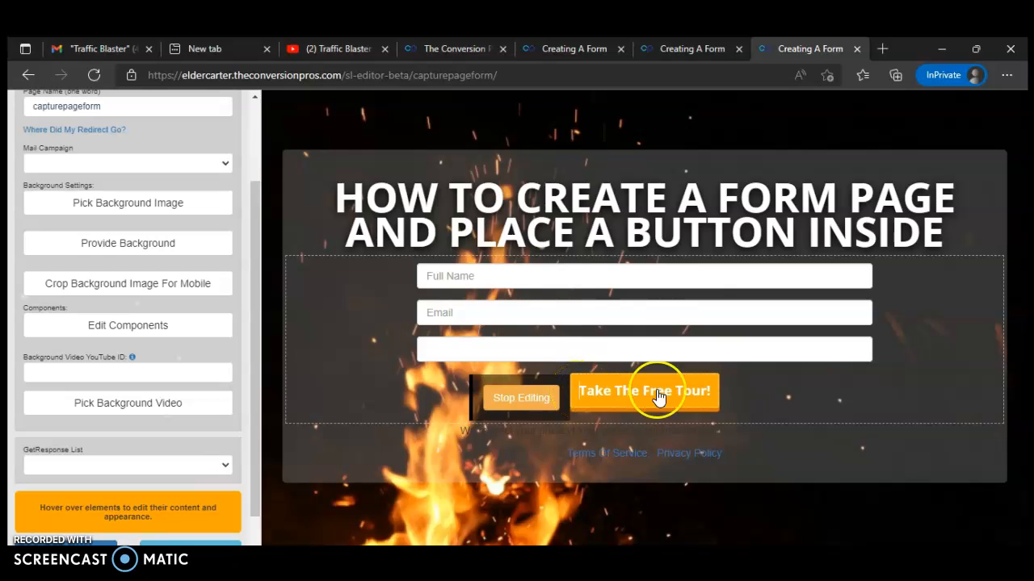
left_click(710, 393)
key("BackSpace")
key("BackSpace")
key("BackSpace")
key("BackSpace")
key("BackSpace")
key("BackSpace")
key("BackSpace")
key("BackSpace")
key("BackSpace")
key("BackSpace")
key("BackSpace")
key("BackSpace")
key("BackSpace")
key("BackSpace")
key("BackSpace")
key("BackSpace")
key("BackSpace")
key("BackSpace")
key("BackSpace")
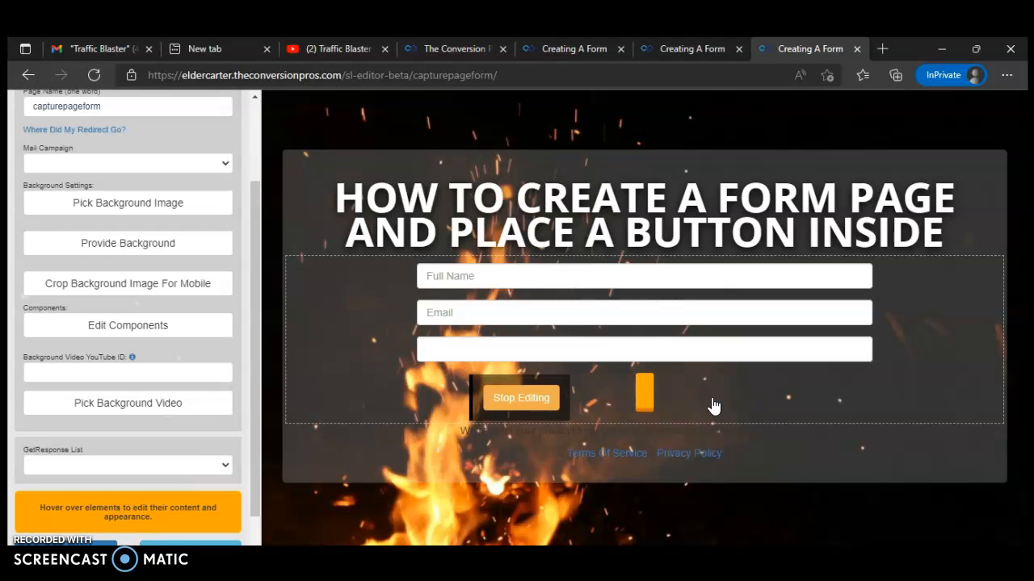
type("CLICK HERE")
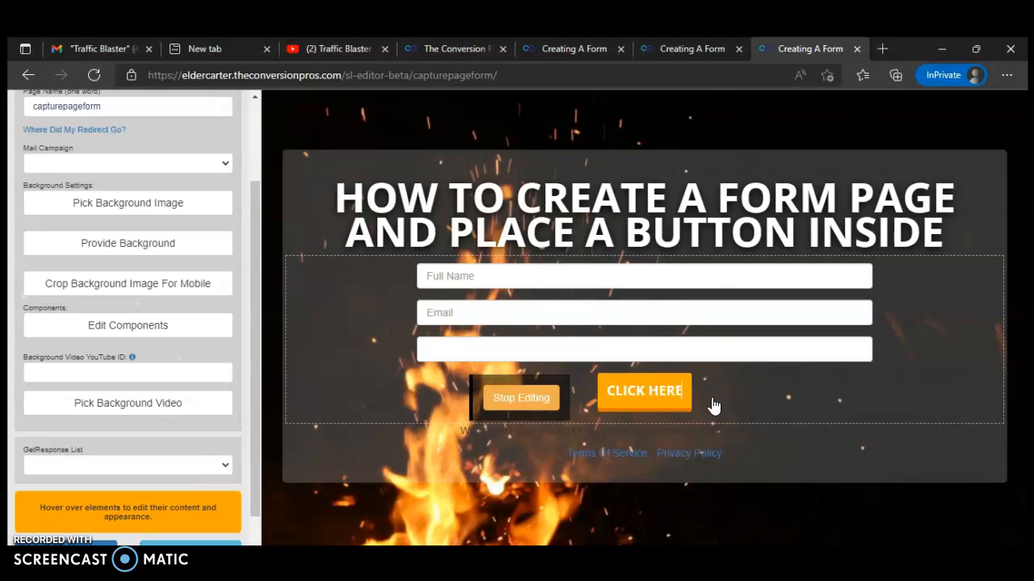
type(" TO LE")
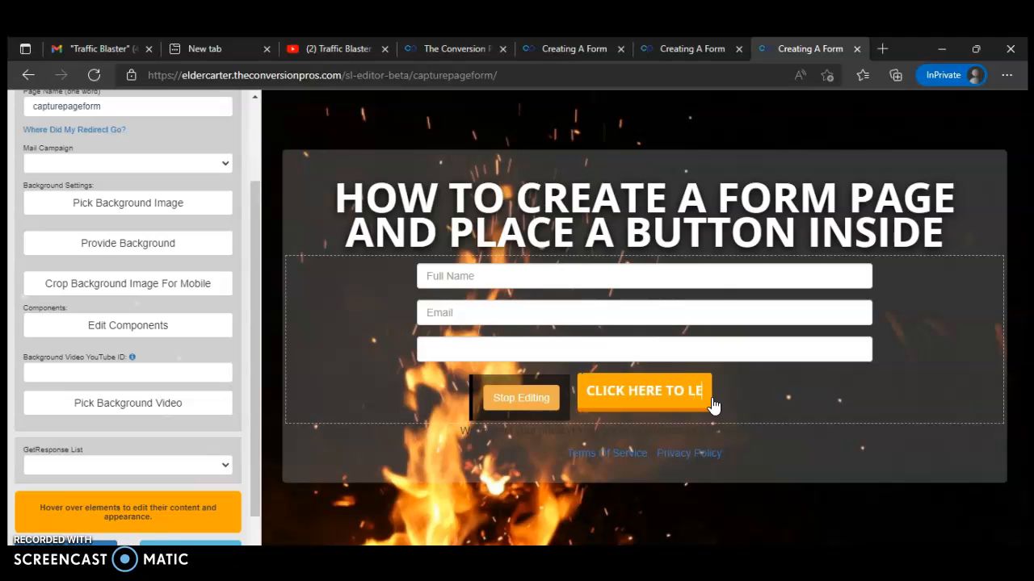
type("AR MORE")
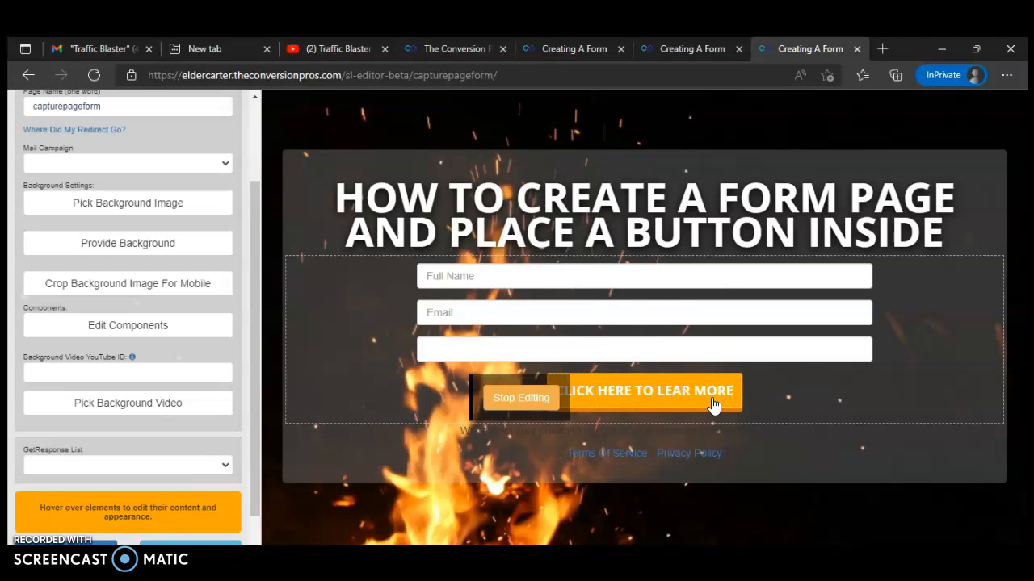
left_click(533, 399)
scroll(205, 517, "down", 2)
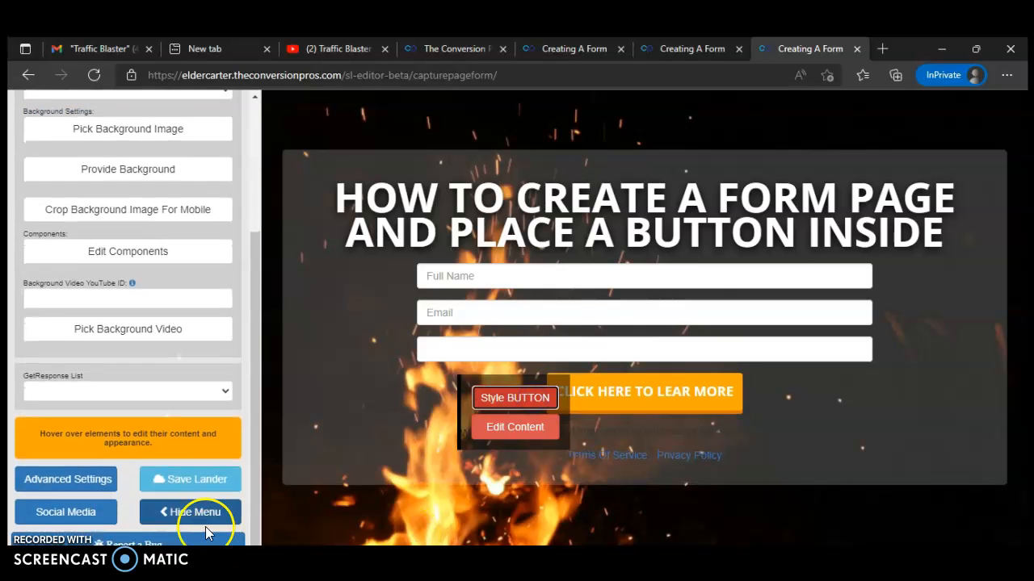
left_click(190, 478)
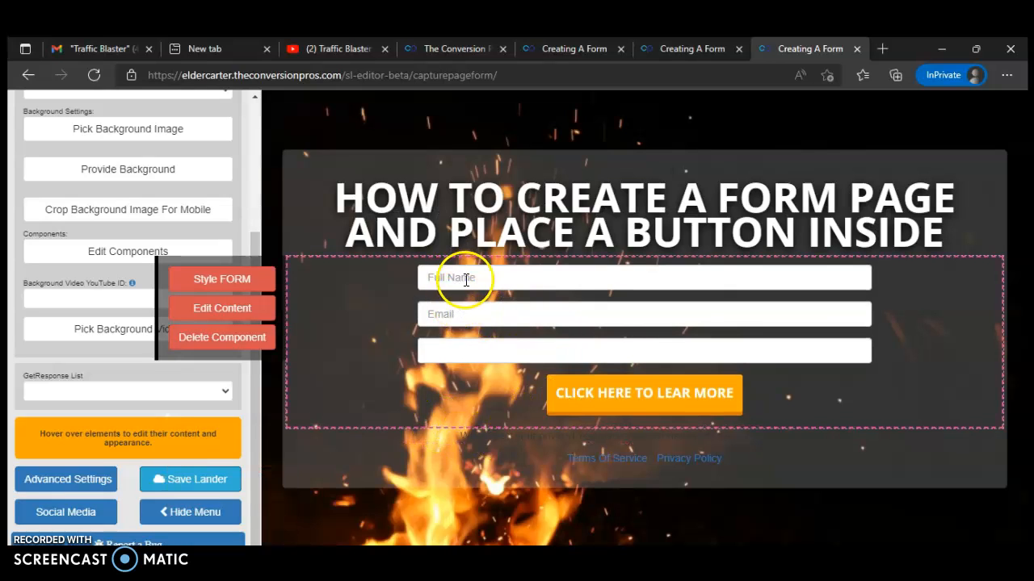
Return to the portal's list of pages and open a preview of the capturepageform page through its public link.
left_click(494, 351)
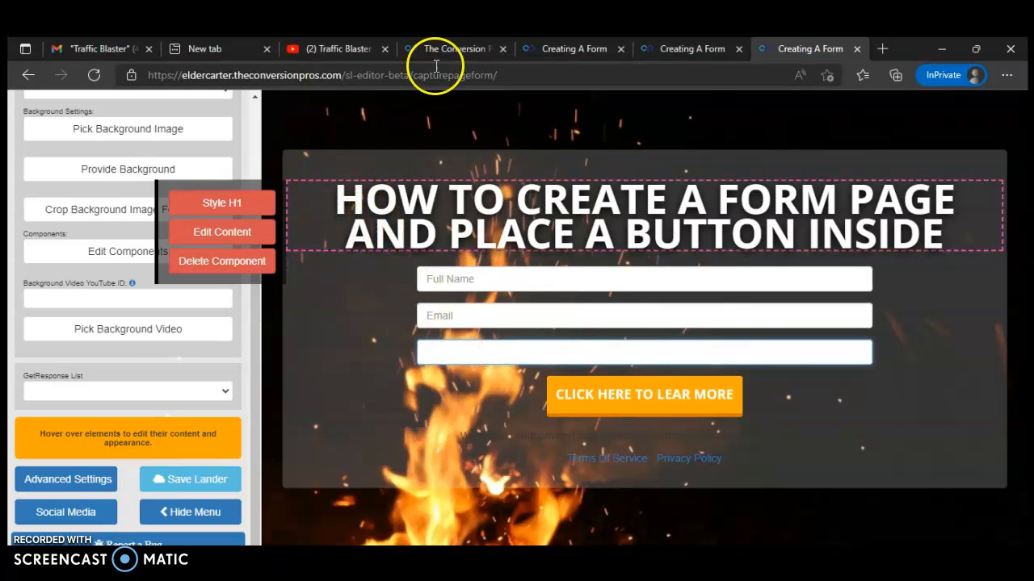
left_click(449, 48)
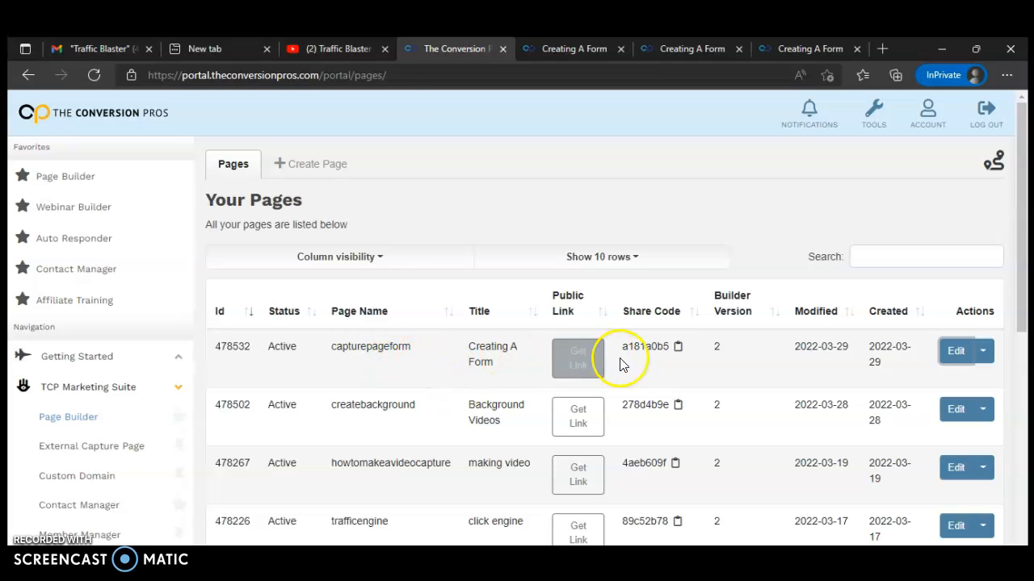
left_click(578, 362)
left_click(606, 303)
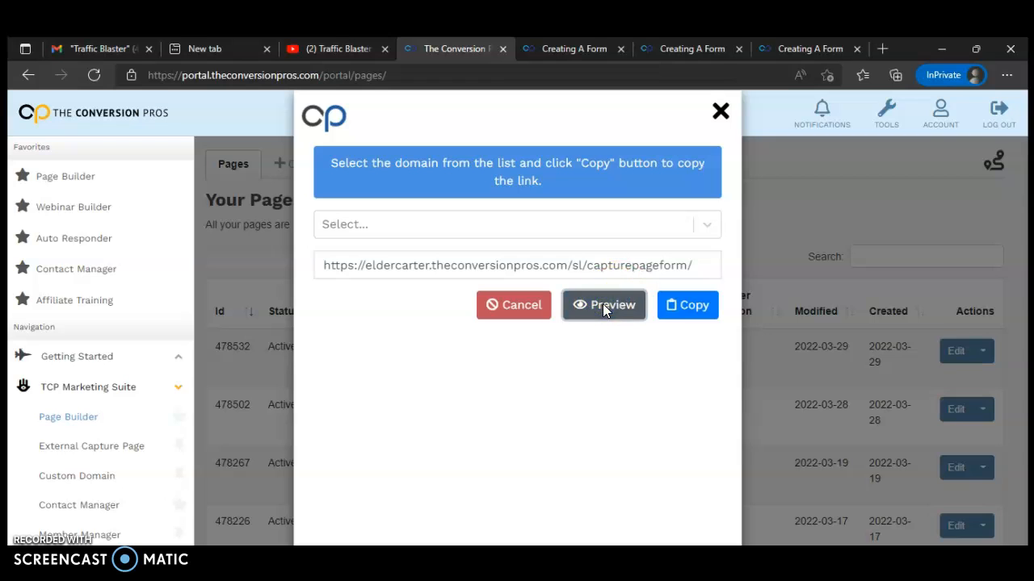